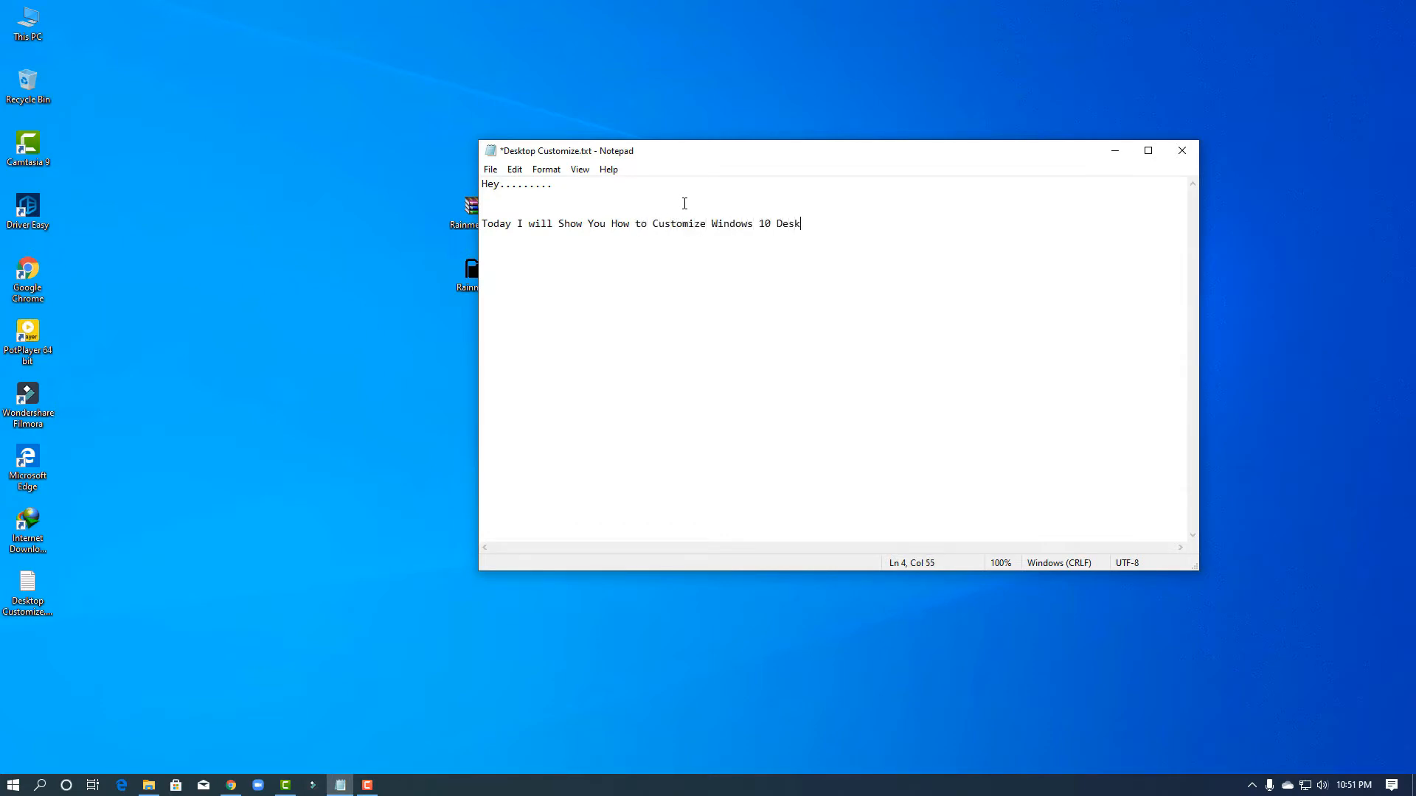
# Add the lines "So, Let's Start", "First Download Rainmeter" and "Download Link is given bellow" to the Desktop Customize.txt notes
pyautogui.write('So')
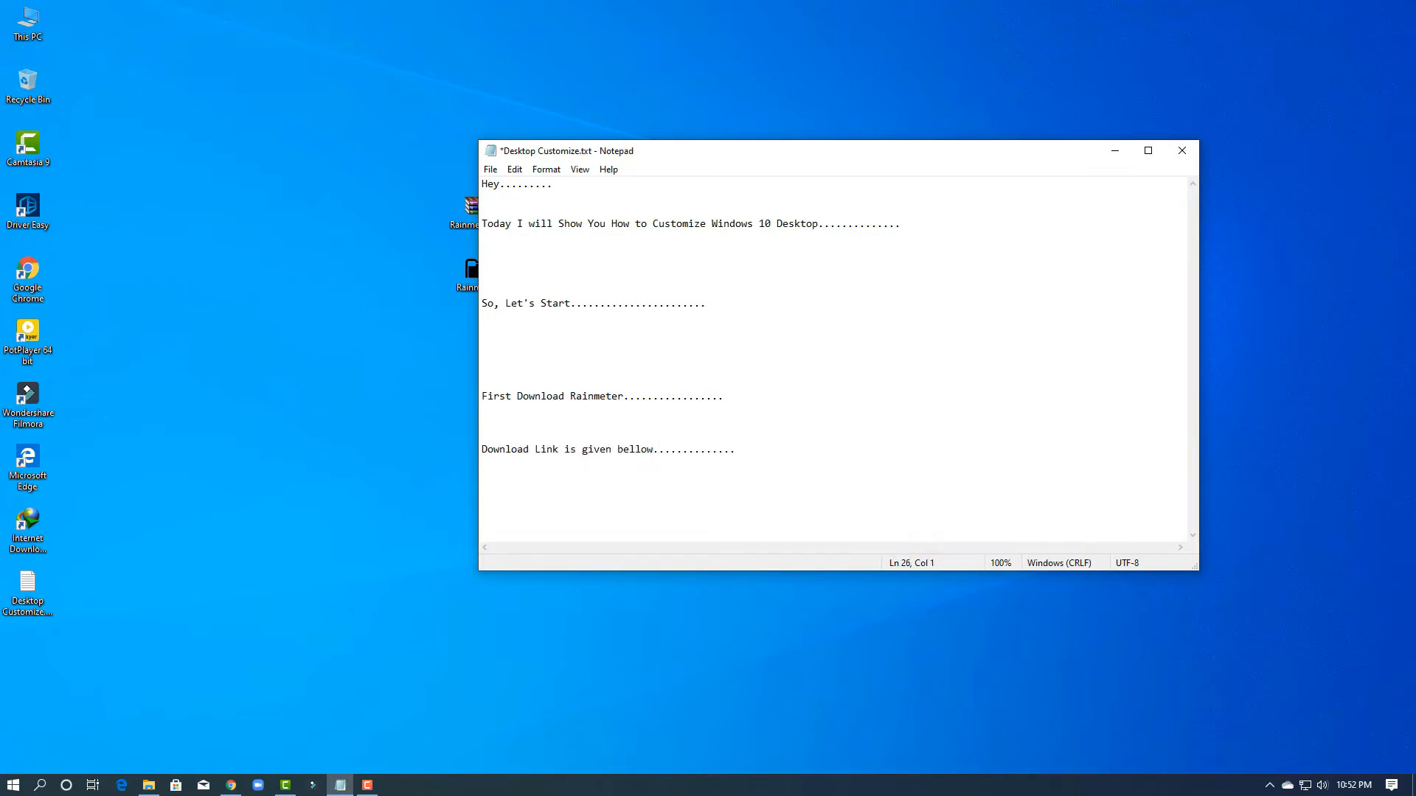
# Arrange the Rainmeter.zip and Rainmeter folder icons clear of the Notepad window and open the Rainmeter folder
pyautogui.moveTo(691, 154); pyautogui.dragTo(758, 138)
pyautogui.moveTo(480, 219); pyautogui.dragTo(258, 141)
pyautogui.click(247, 188)
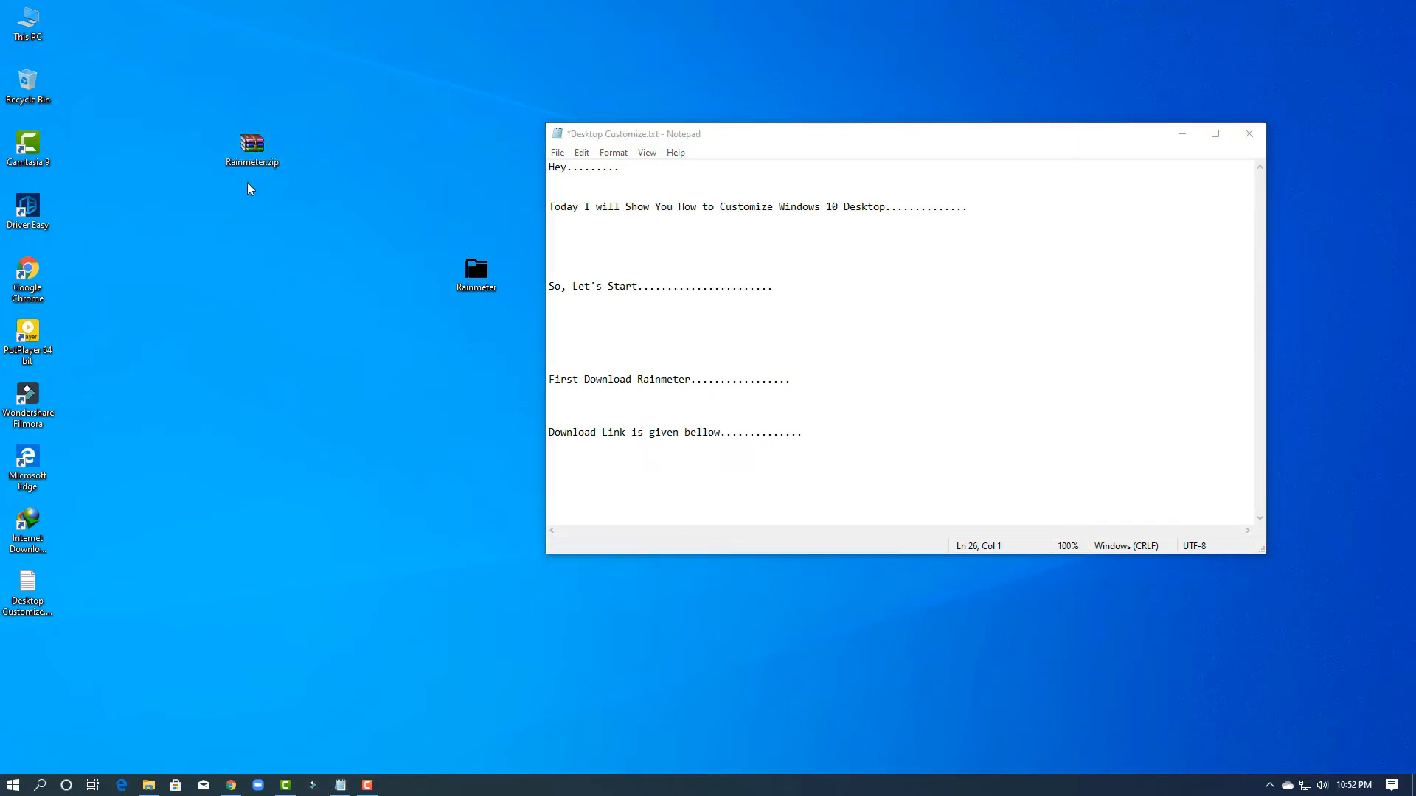
pyautogui.rightClick(254, 144)
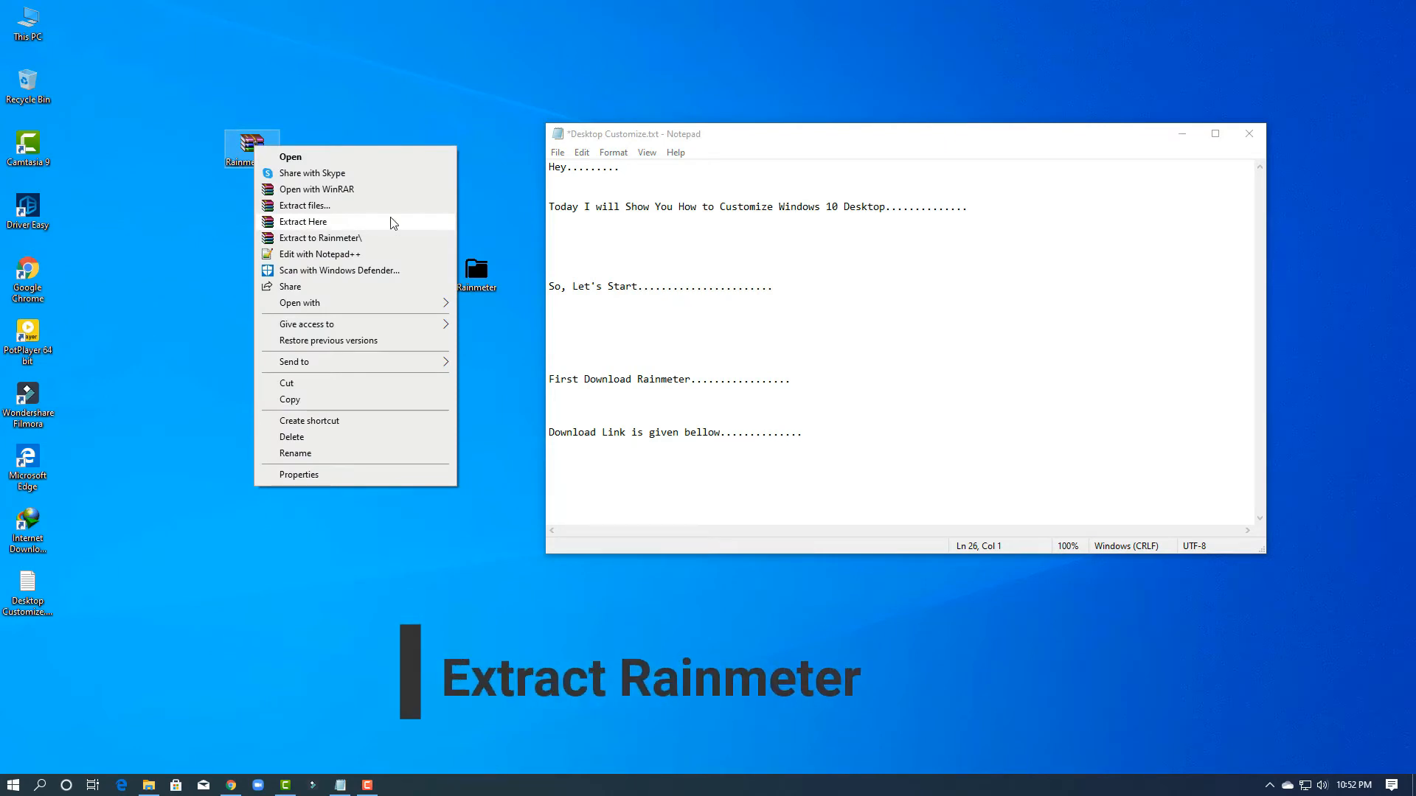
pyautogui.click(492, 209)
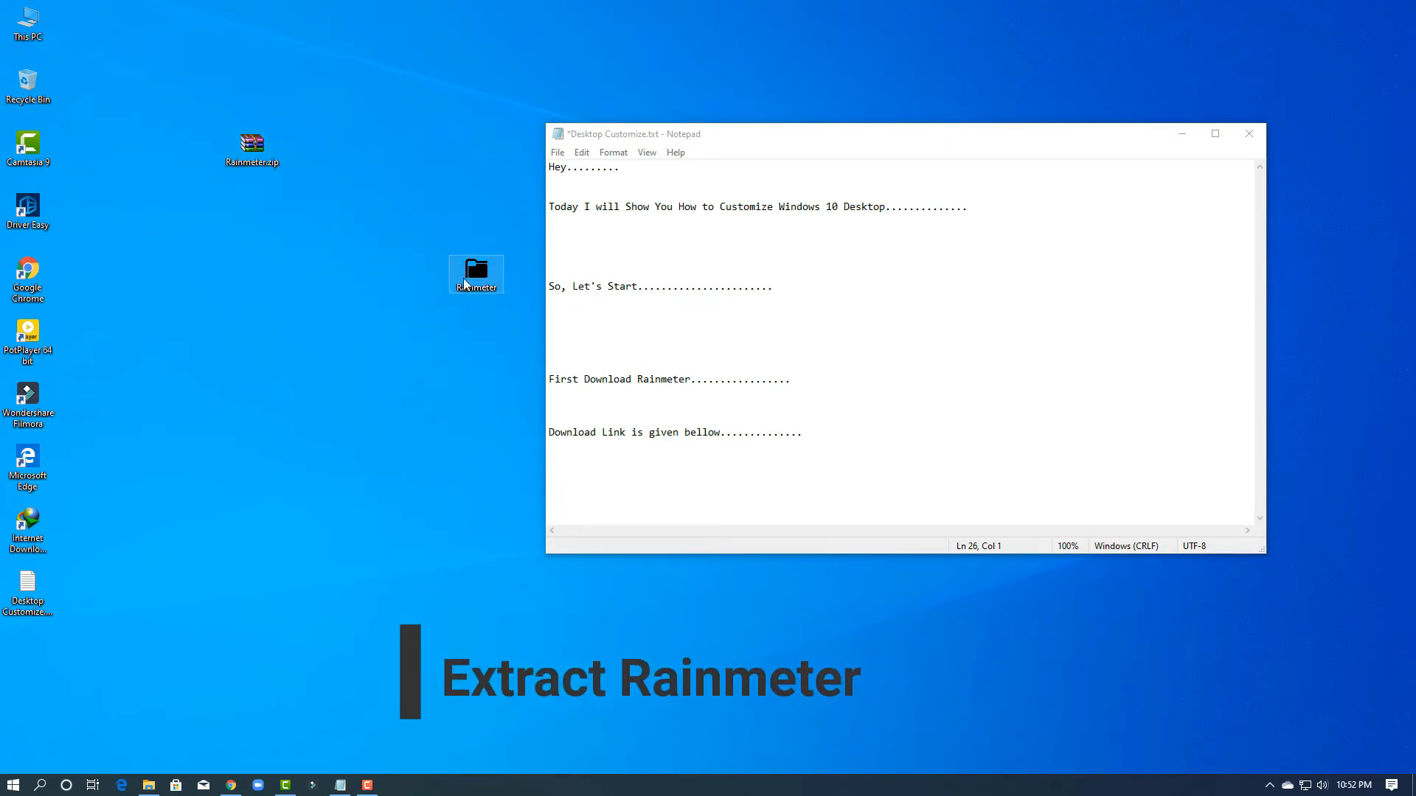
pyautogui.moveTo(480, 272); pyautogui.dragTo(255, 271)
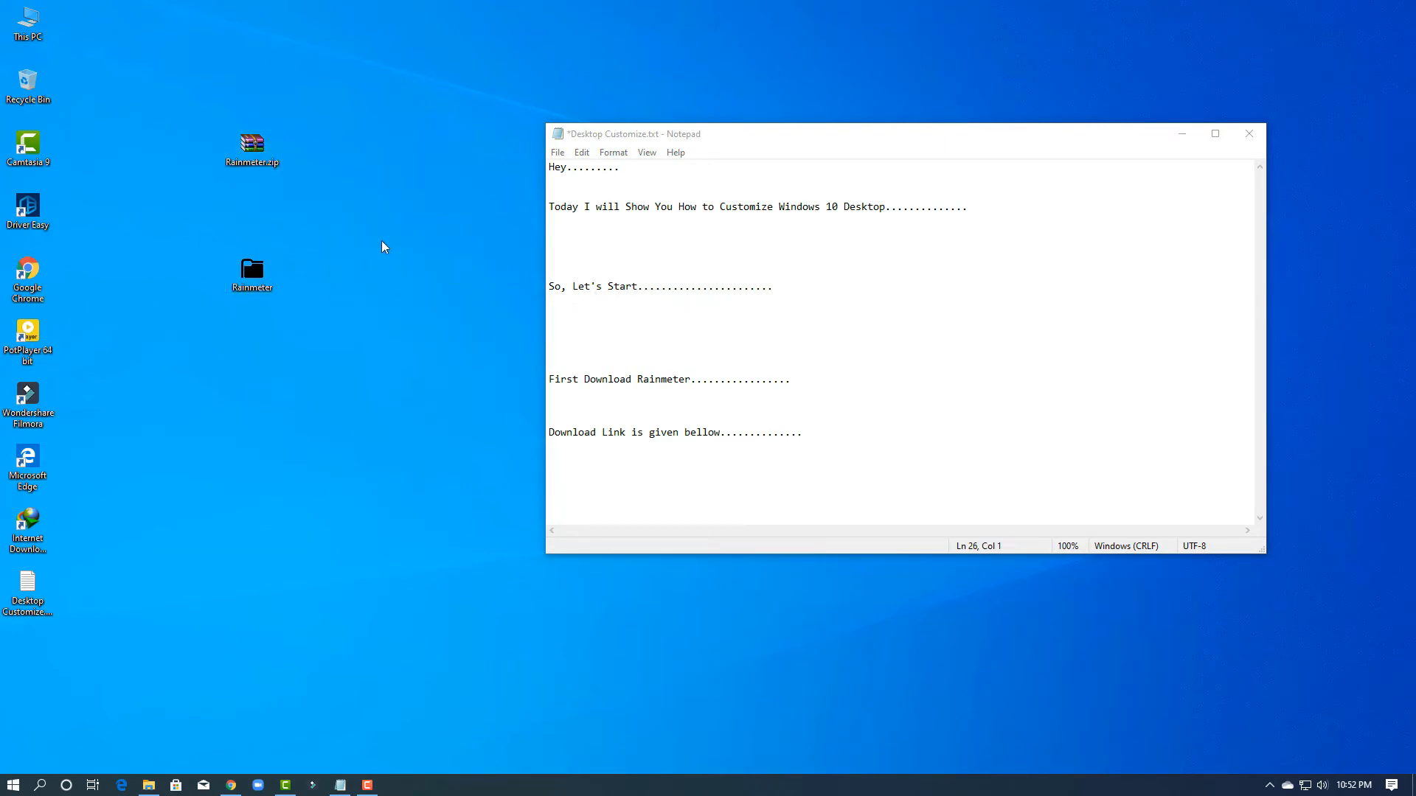
pyautogui.doubleClick(251, 273)
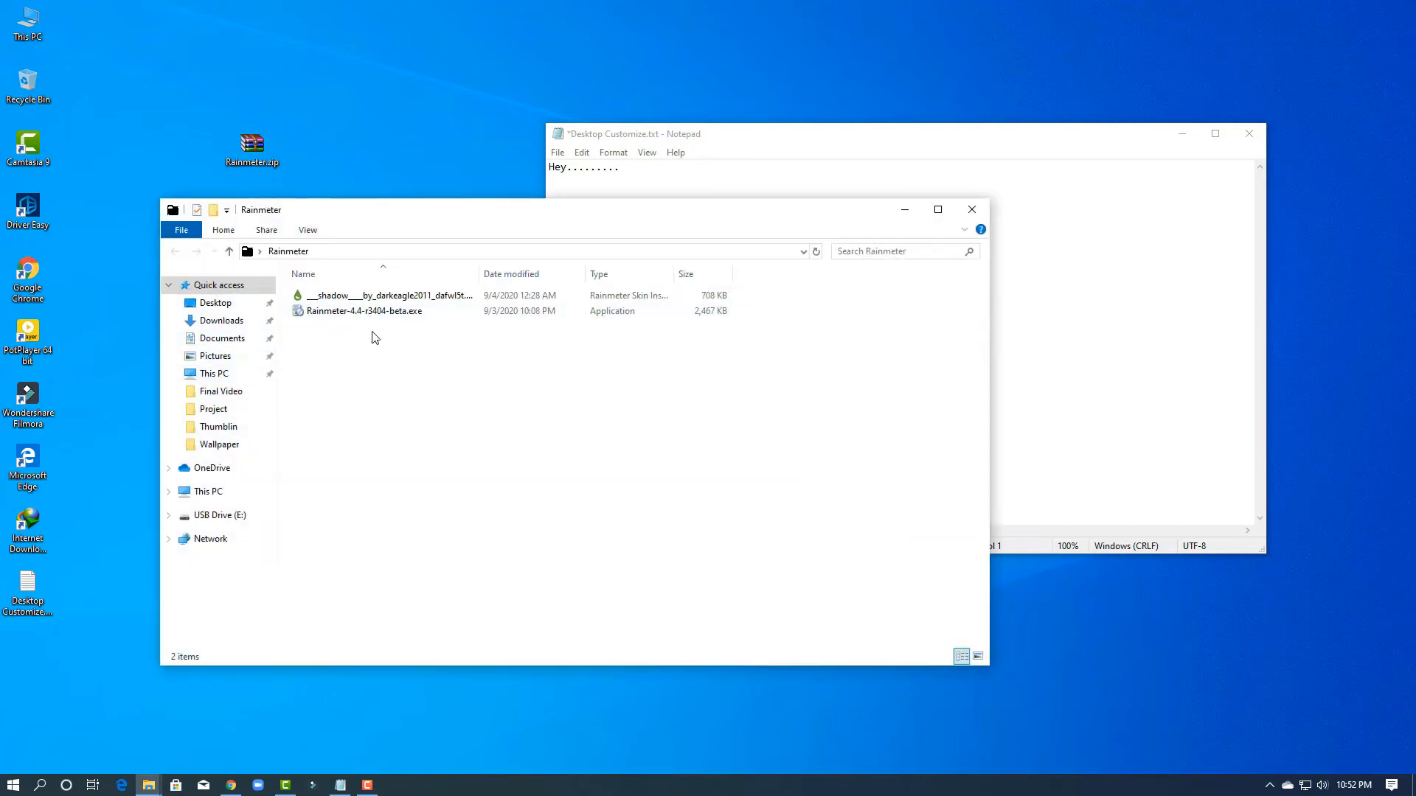
# Add the line "Install Rainmeter.............." to the Notepad notes, followed by several blank lines
pyautogui.click(764, 138)
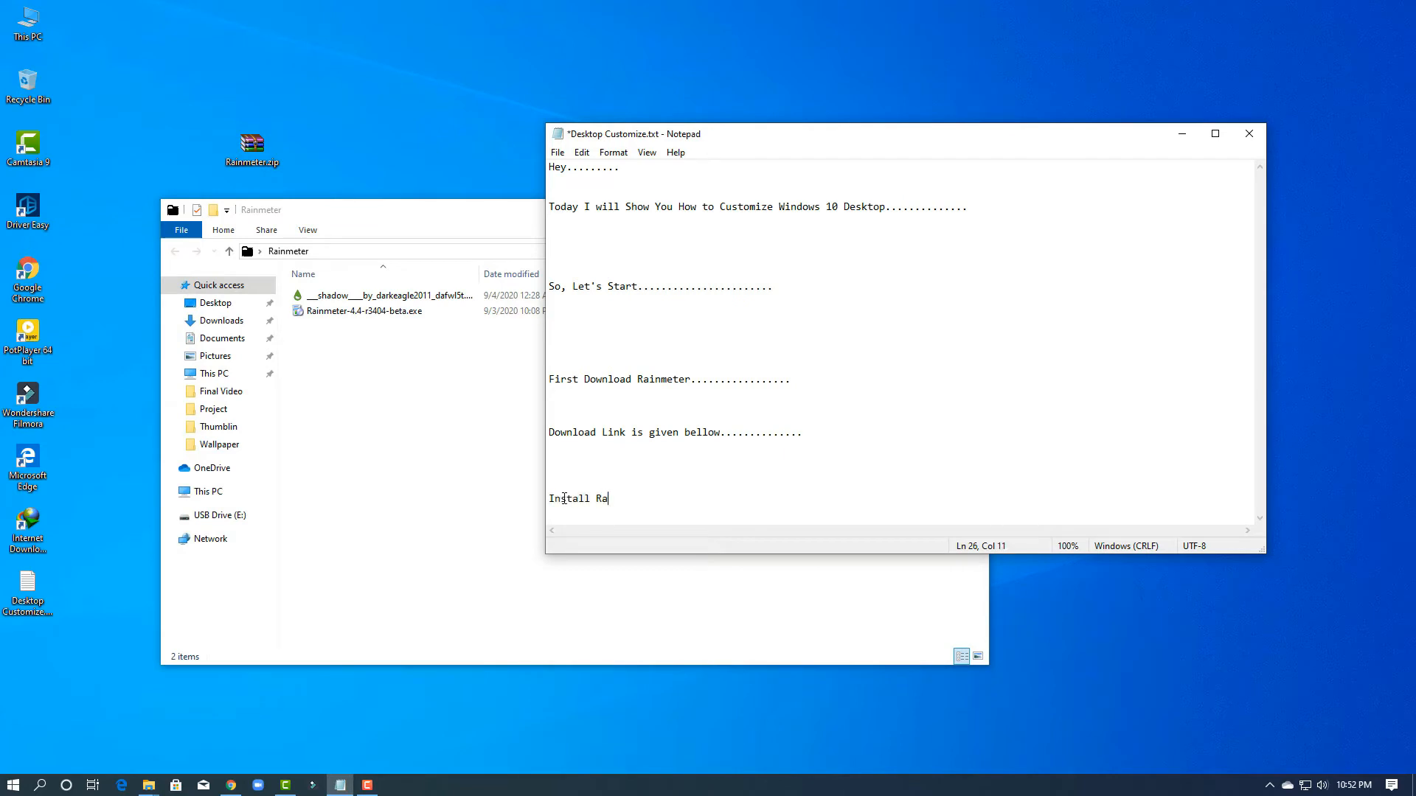
pyautogui.press('Return')
pyautogui.press('Return')
pyautogui.press('Return')
pyautogui.press('Return')
pyautogui.press('Return')
pyautogui.press('Return')
pyautogui.press('Return')
pyautogui.press('Return')
pyautogui.press('Return')
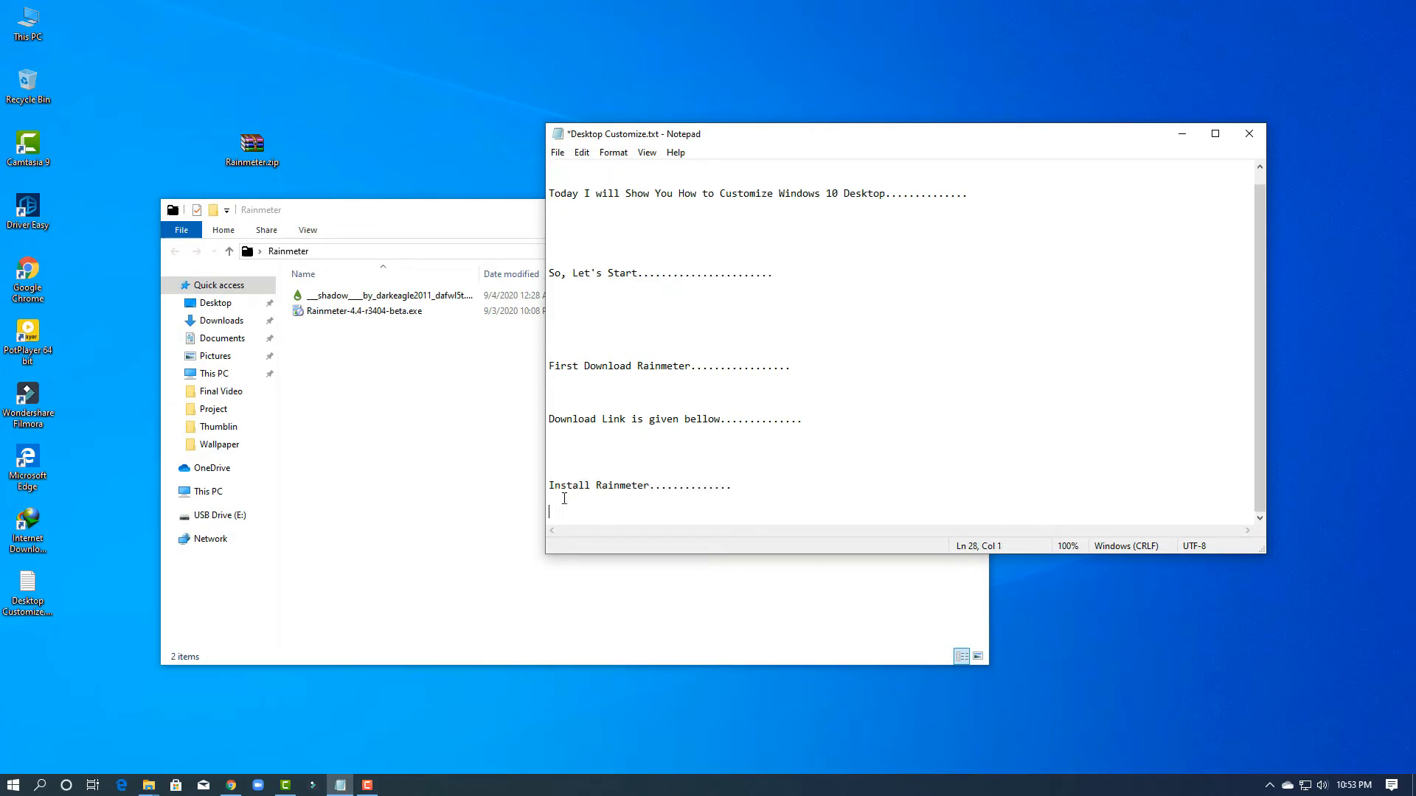
# Install Rainmeter from Rainmeter-4.4-r3404-beta.exe as a standard installation with launch on startup, and run it on finishing
pyautogui.click(373, 460)
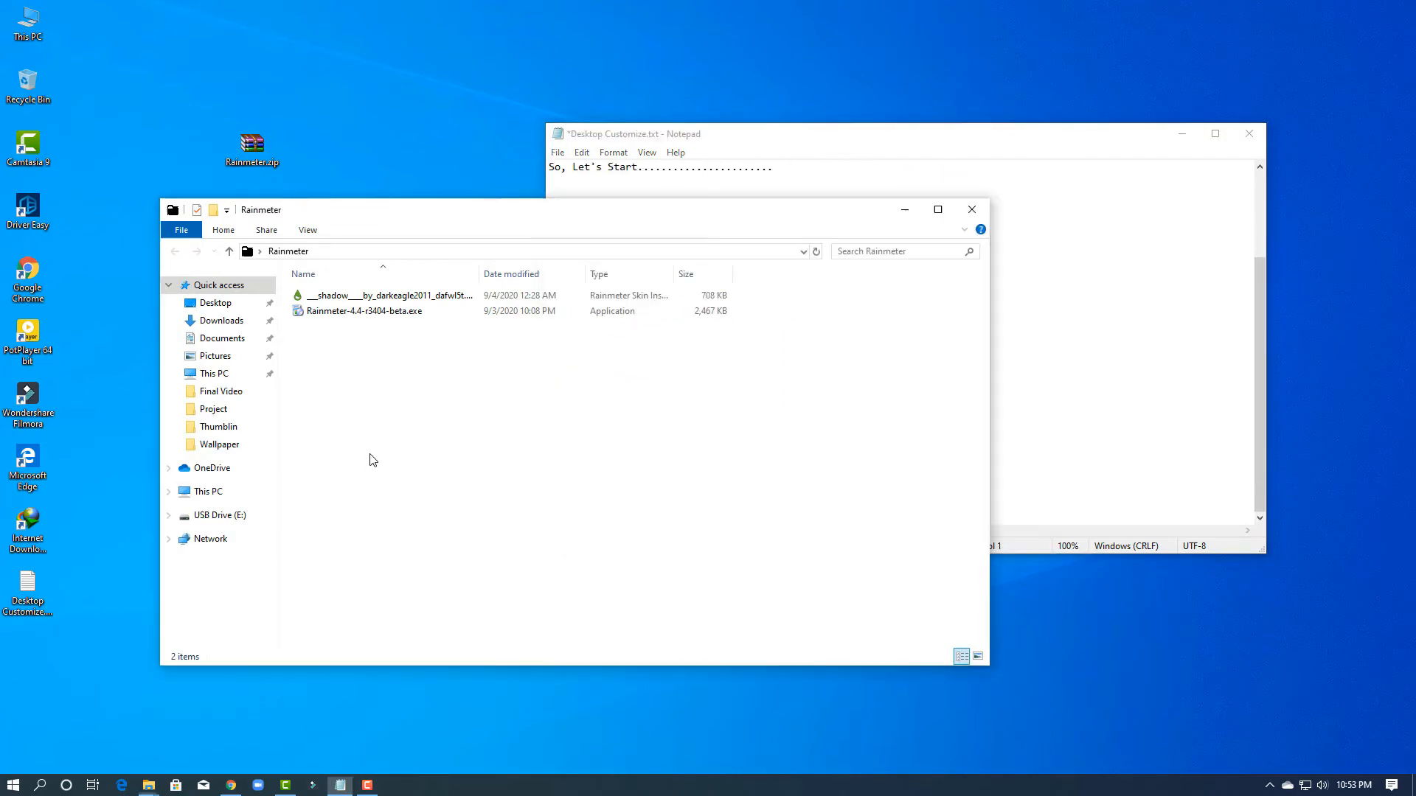
pyautogui.click(413, 314)
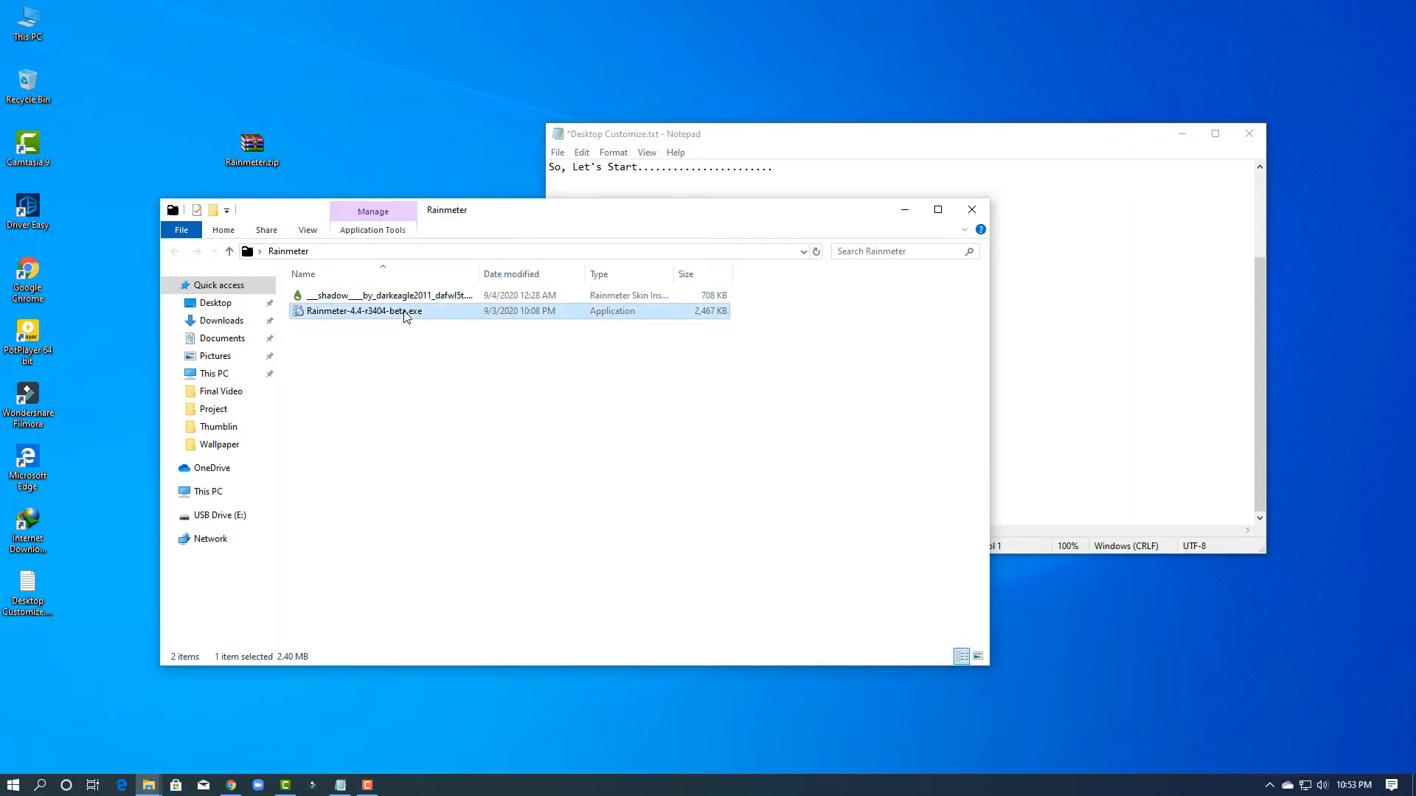
pyautogui.doubleClick(405, 317)
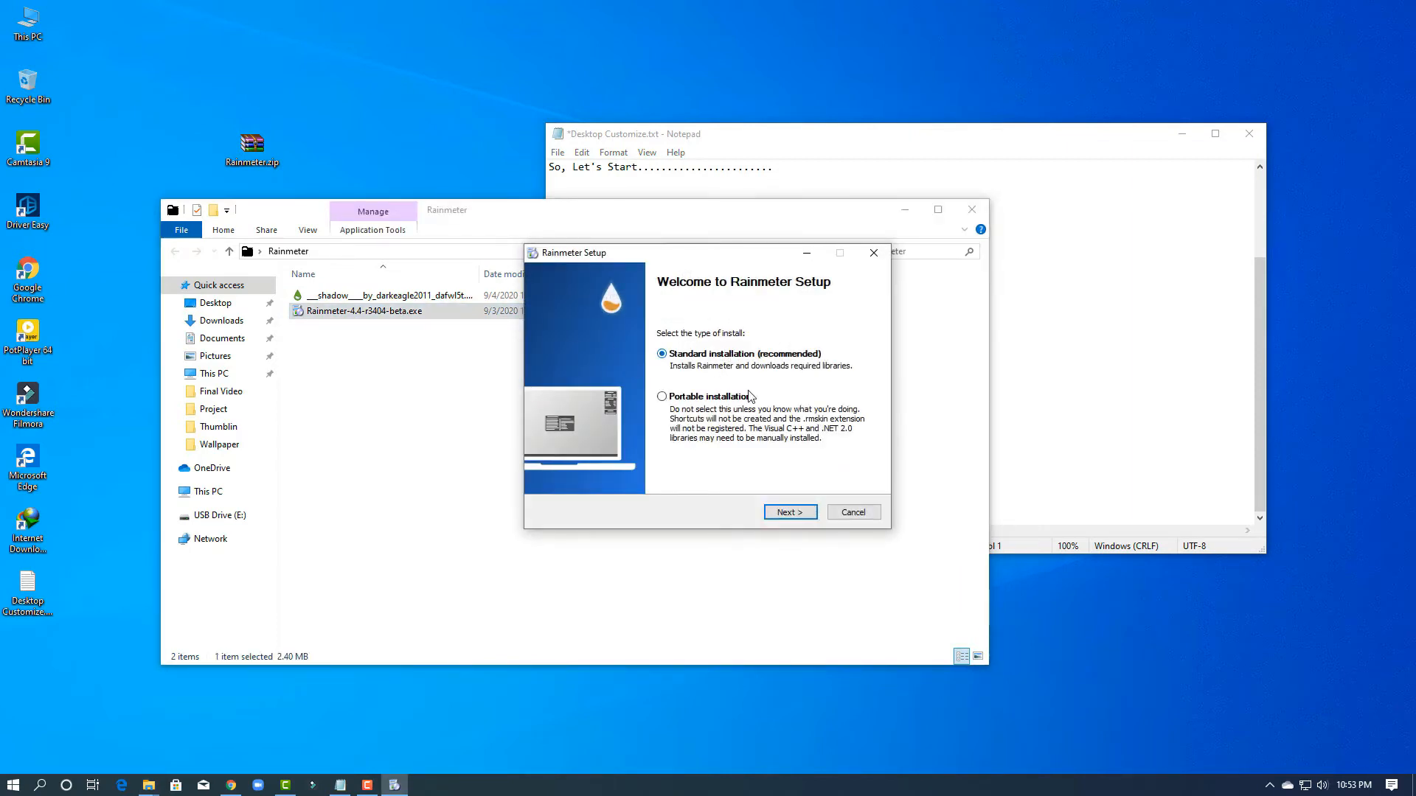
pyautogui.click(788, 514)
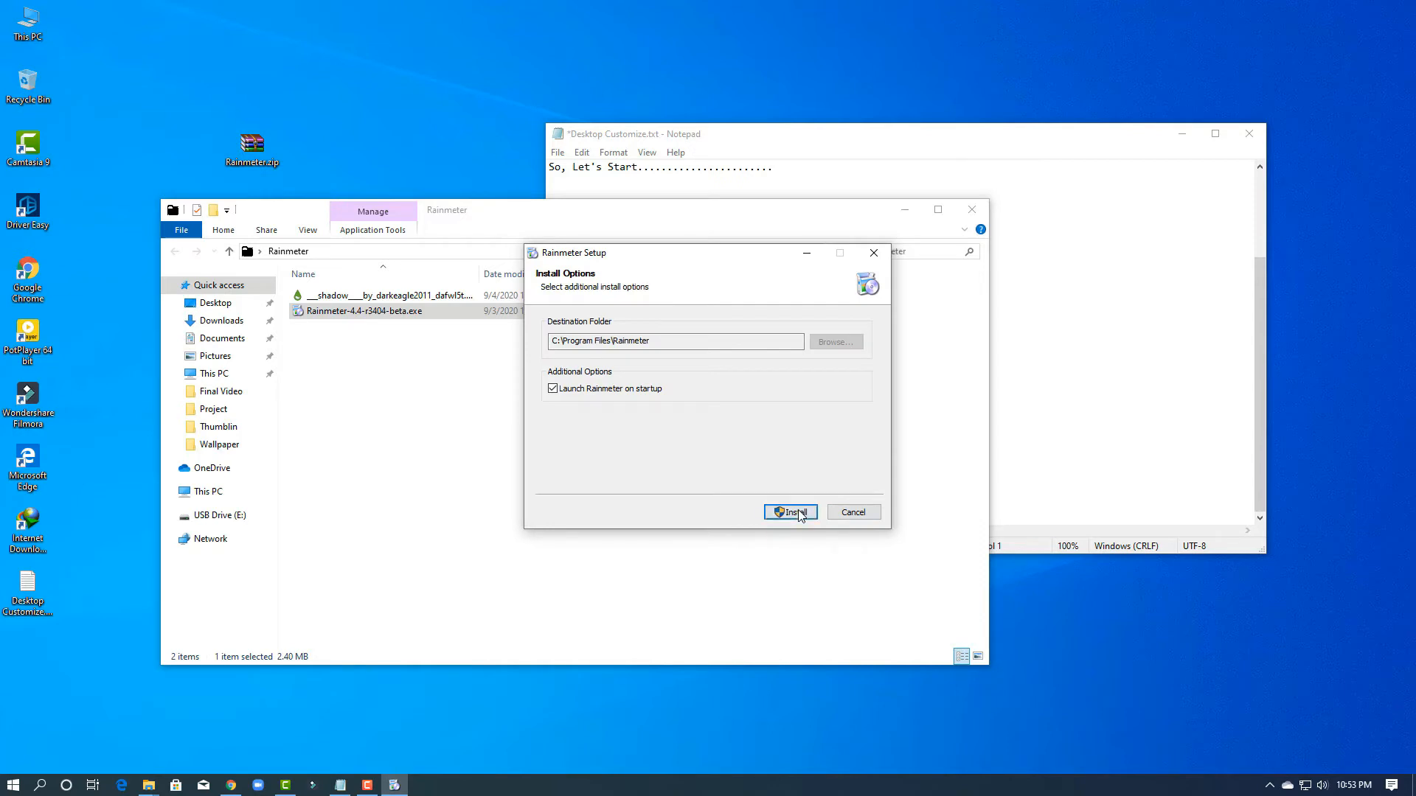
pyautogui.click(798, 513)
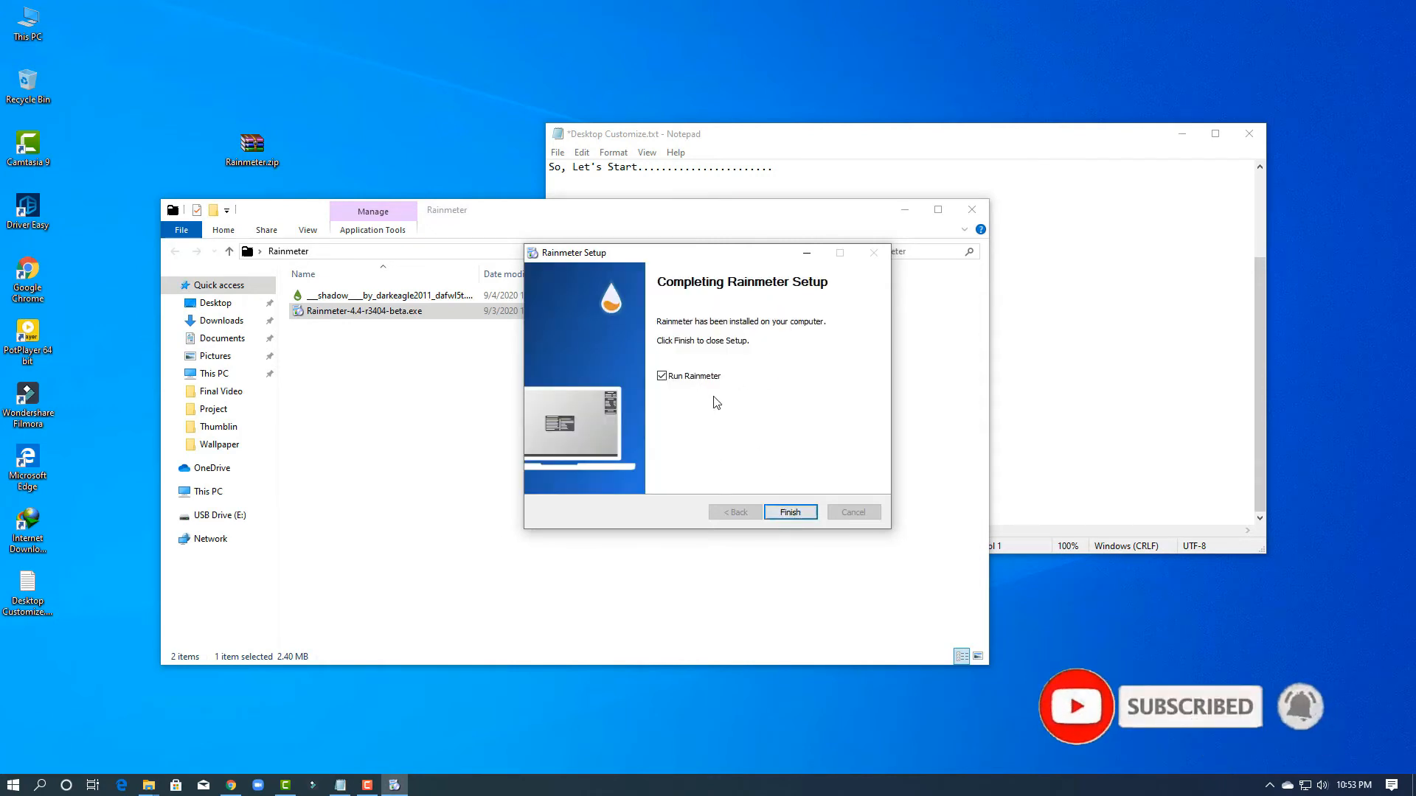
pyautogui.click(791, 517)
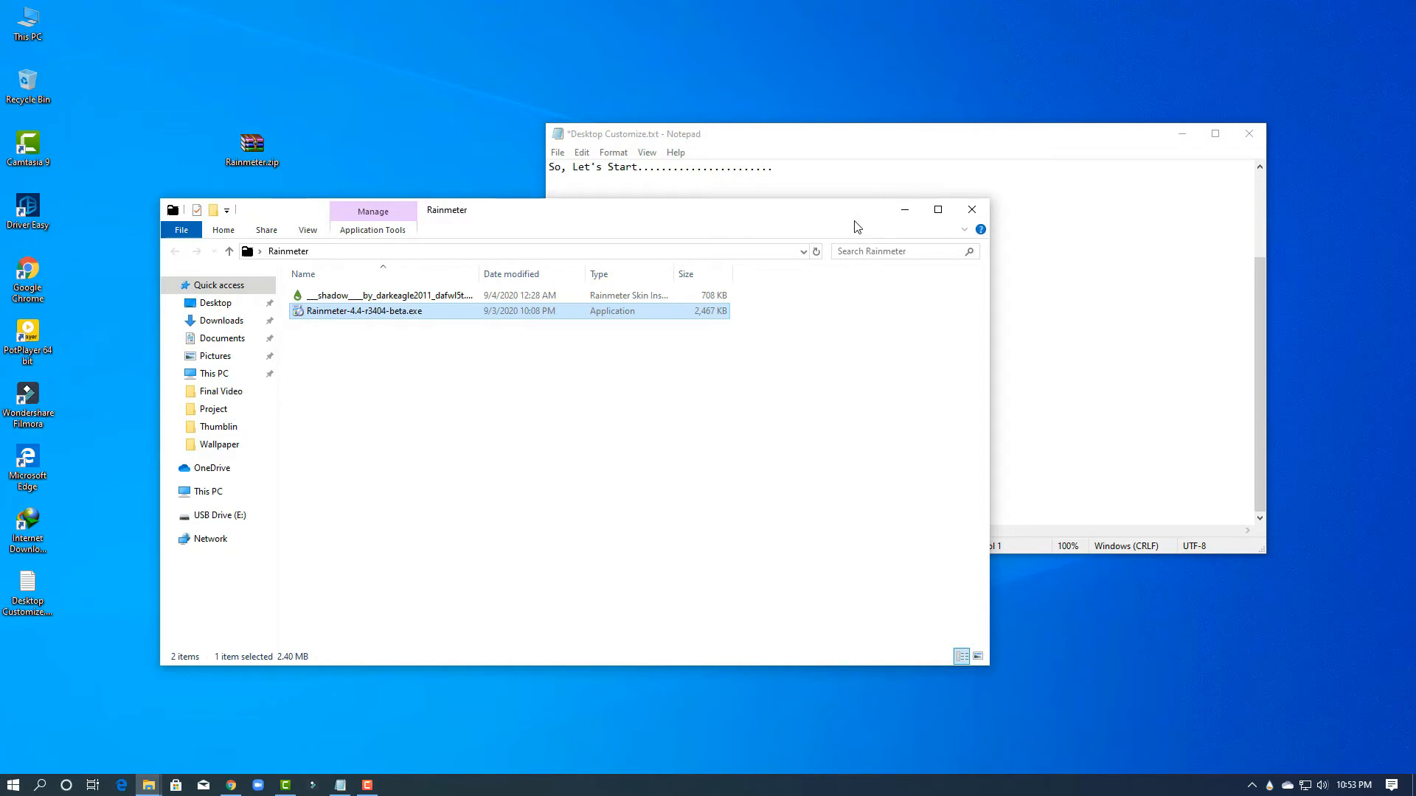
# Clear the desktop by minimizing the Notepad and Rainmeter folder windows
pyautogui.moveTo(754, 217)
pyautogui.mouseDown()
pyautogui.moveTo(850, 438)
pyautogui.moveTo(790, 219)
pyautogui.moveTo(756, 201)
pyautogui.mouseUp()
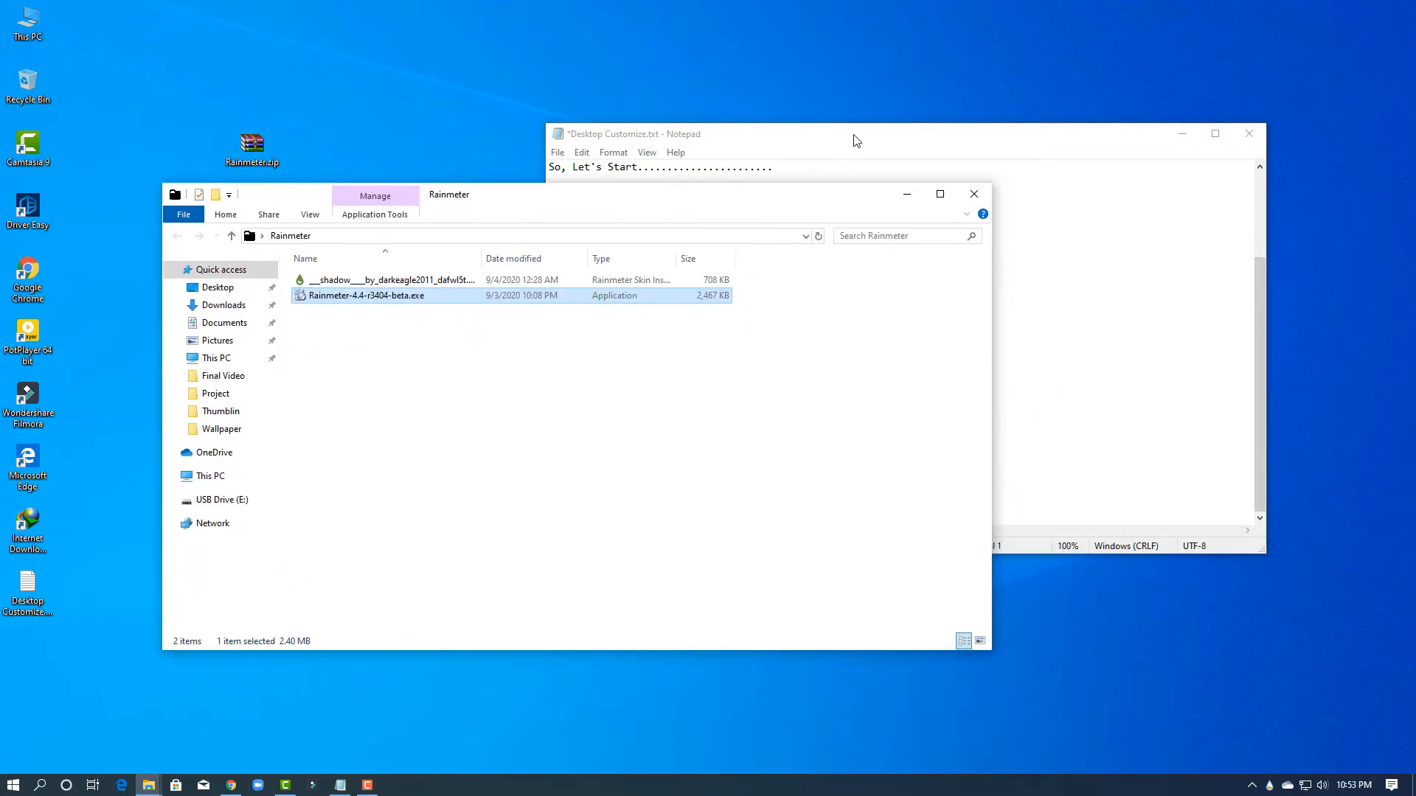
pyautogui.moveTo(861, 137); pyautogui.dragTo(878, 215)
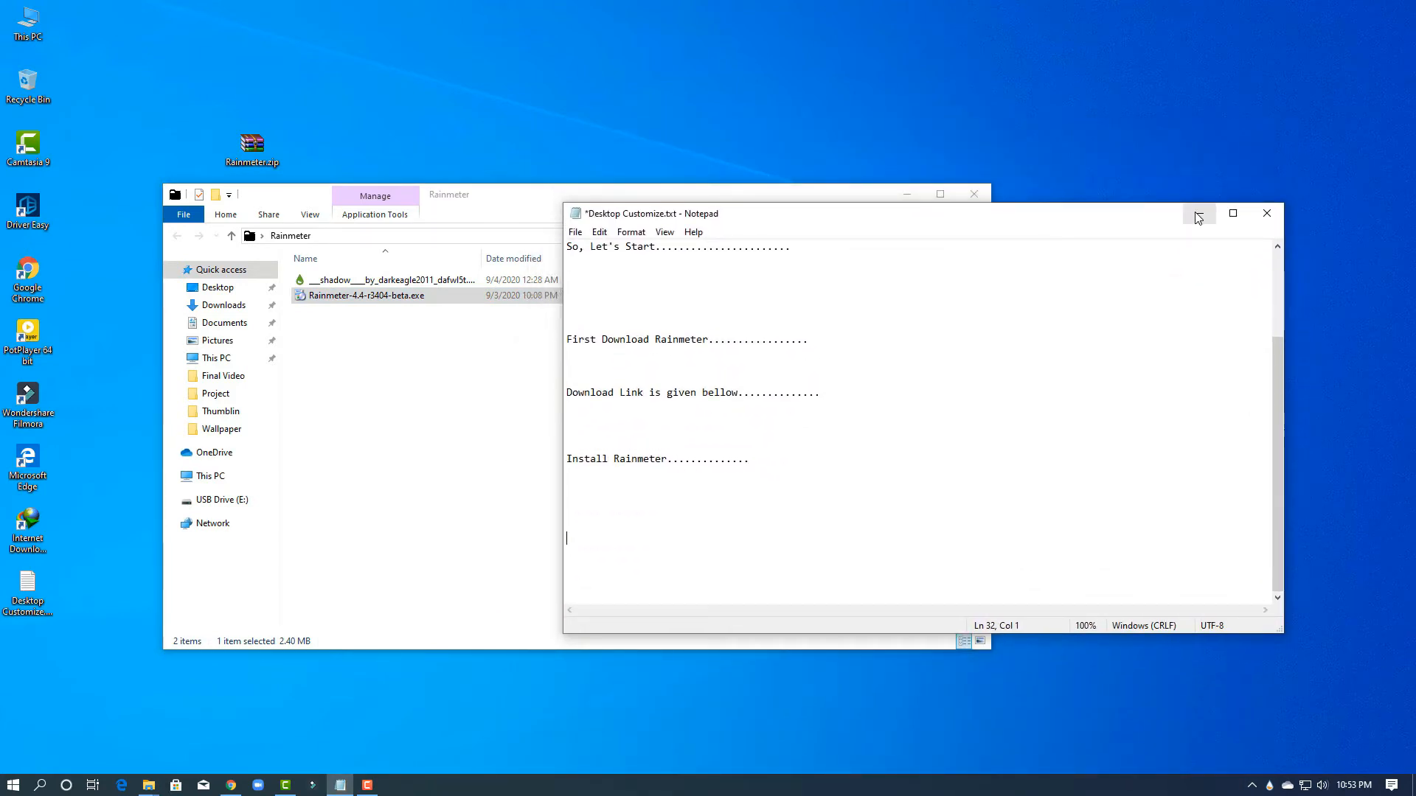
pyautogui.click(1198, 212)
pyautogui.click(907, 194)
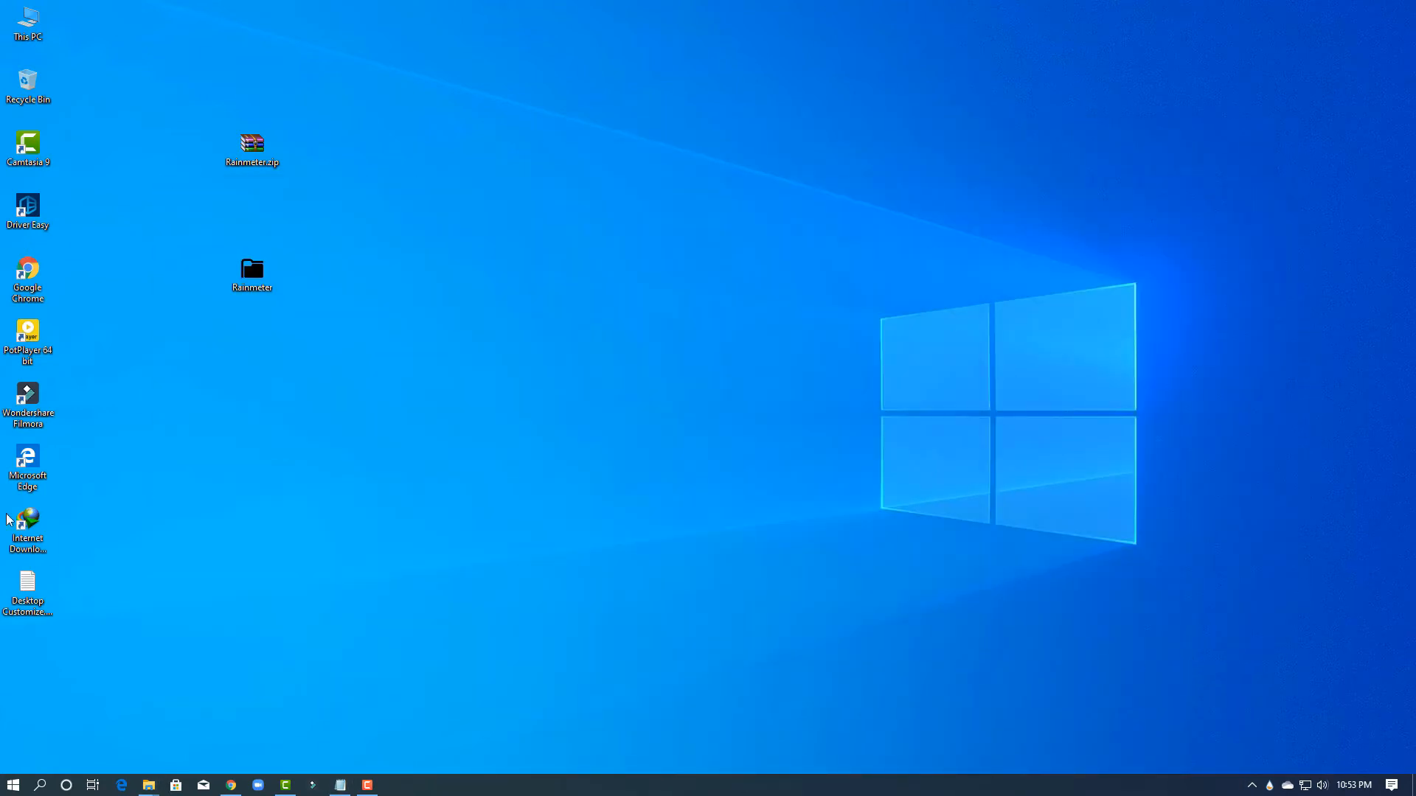
# Hide all desktop icons
pyautogui.click(480, 298)
pyautogui.rightClick(425, 152)
pyautogui.moveTo(487, 162)
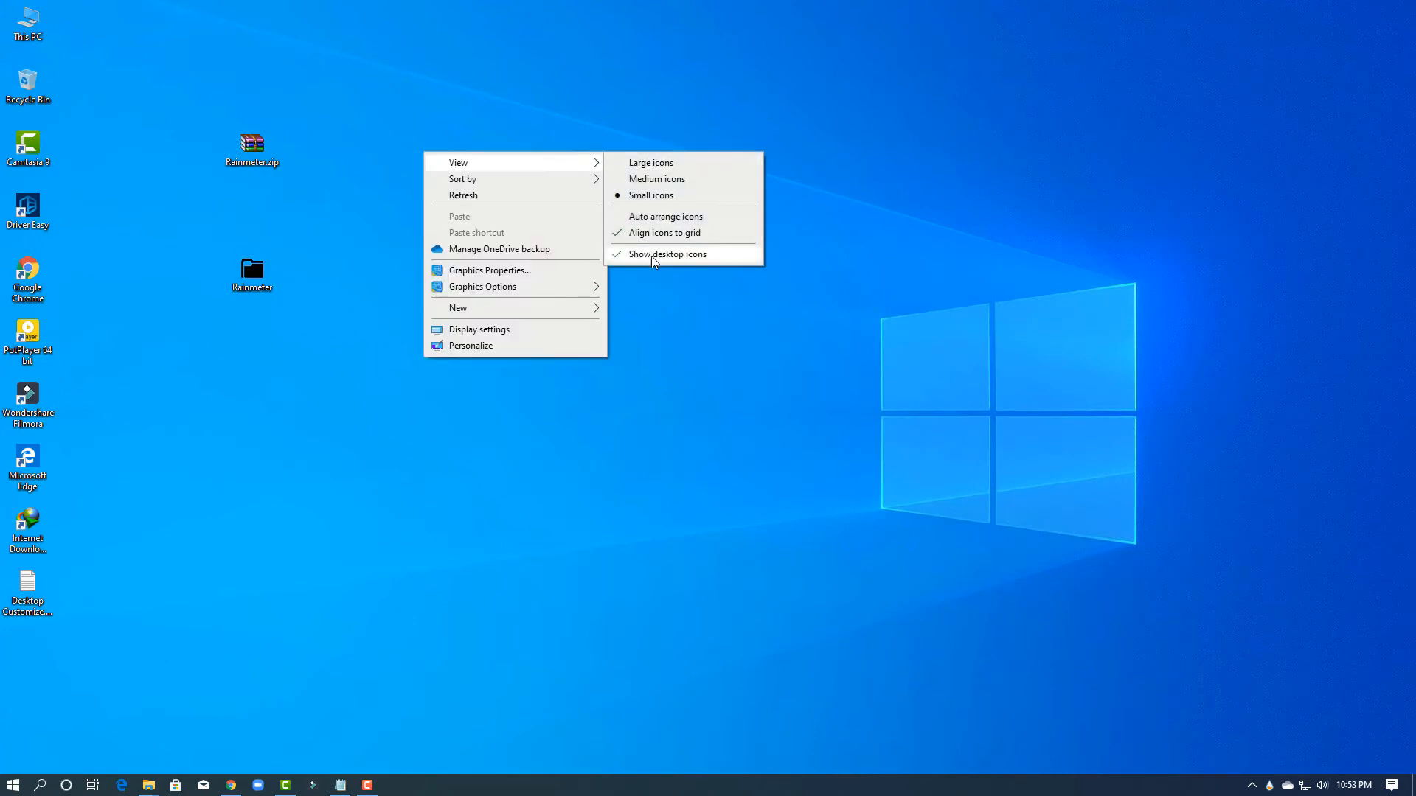
pyautogui.click(673, 254)
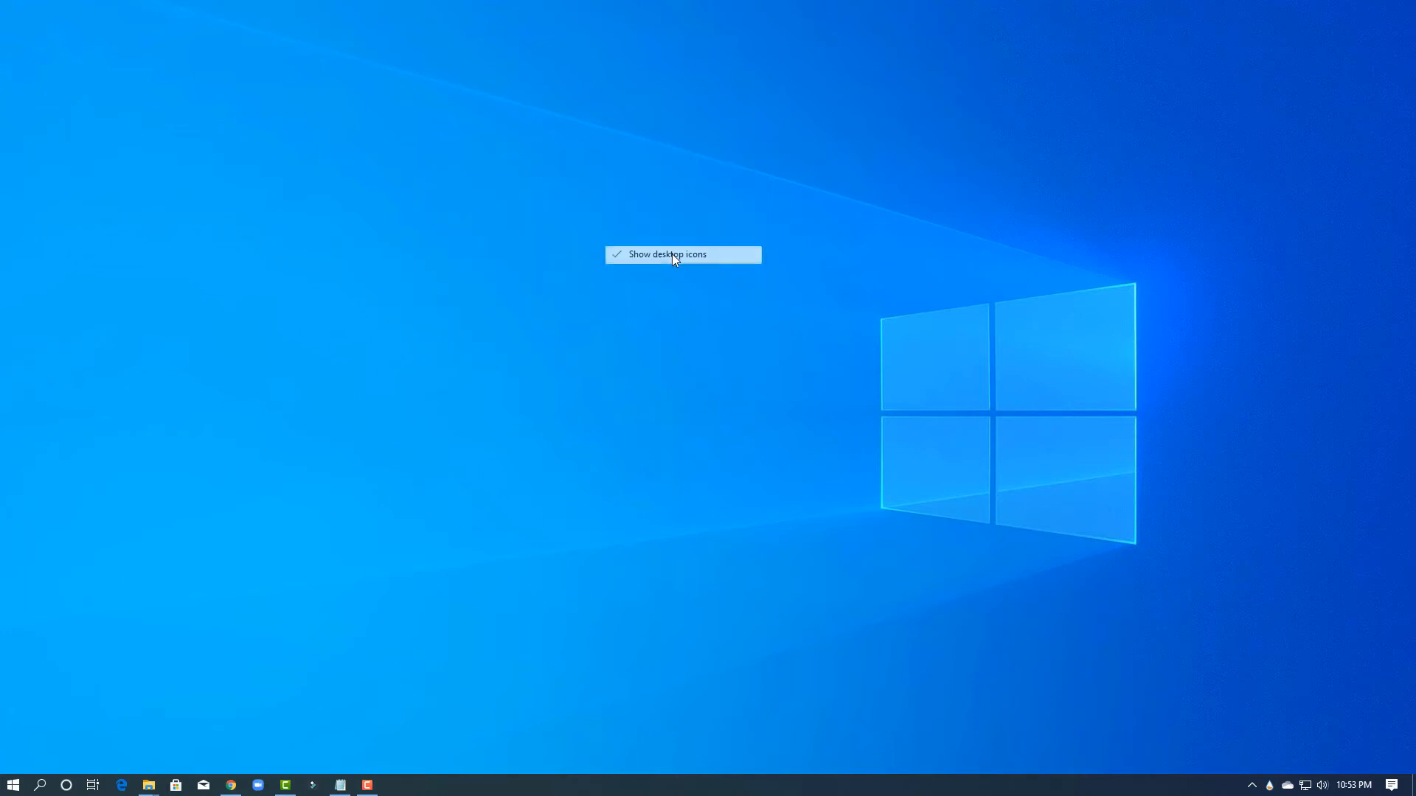
# Set the desktop background to solid black in the personalization settings and close them
pyautogui.rightClick(477, 178)
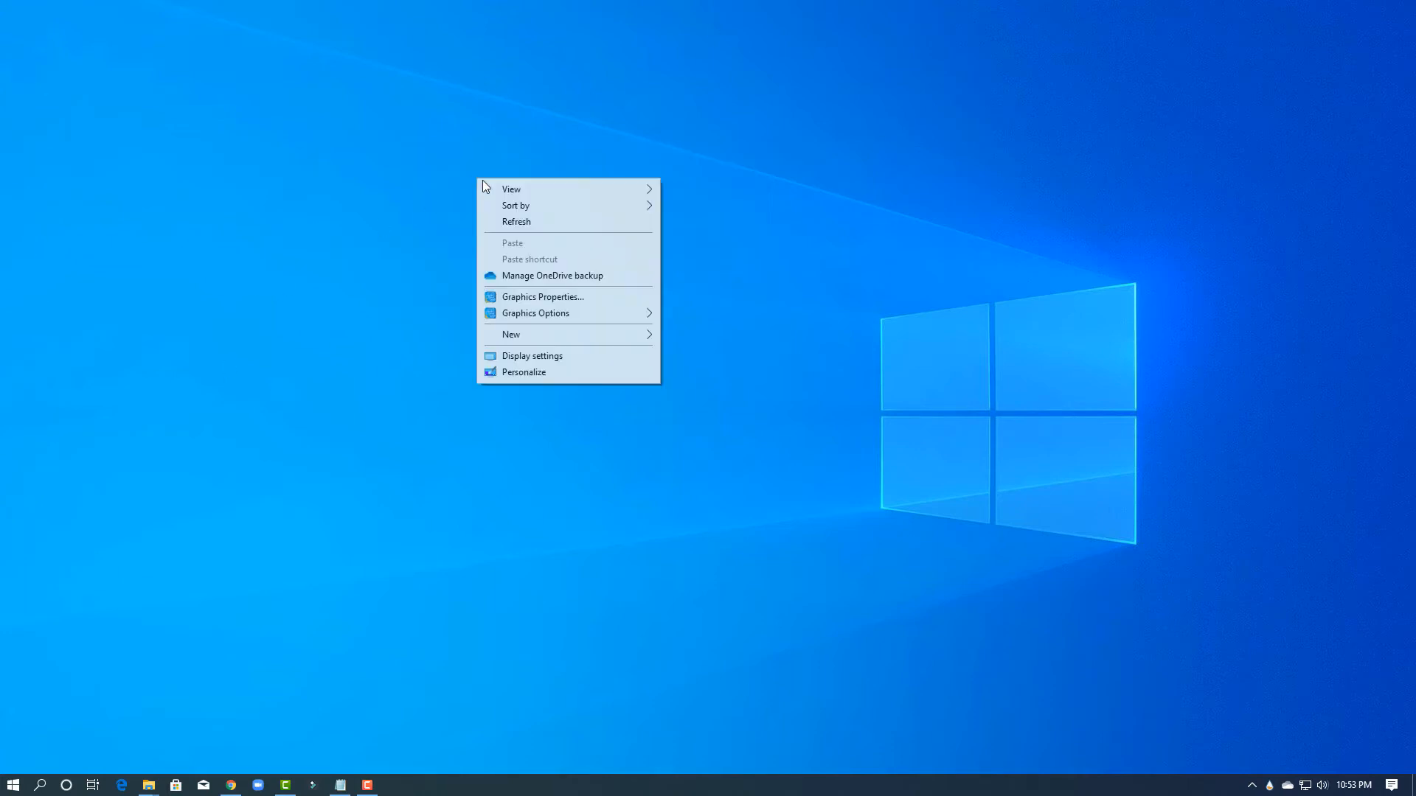
pyautogui.click(550, 372)
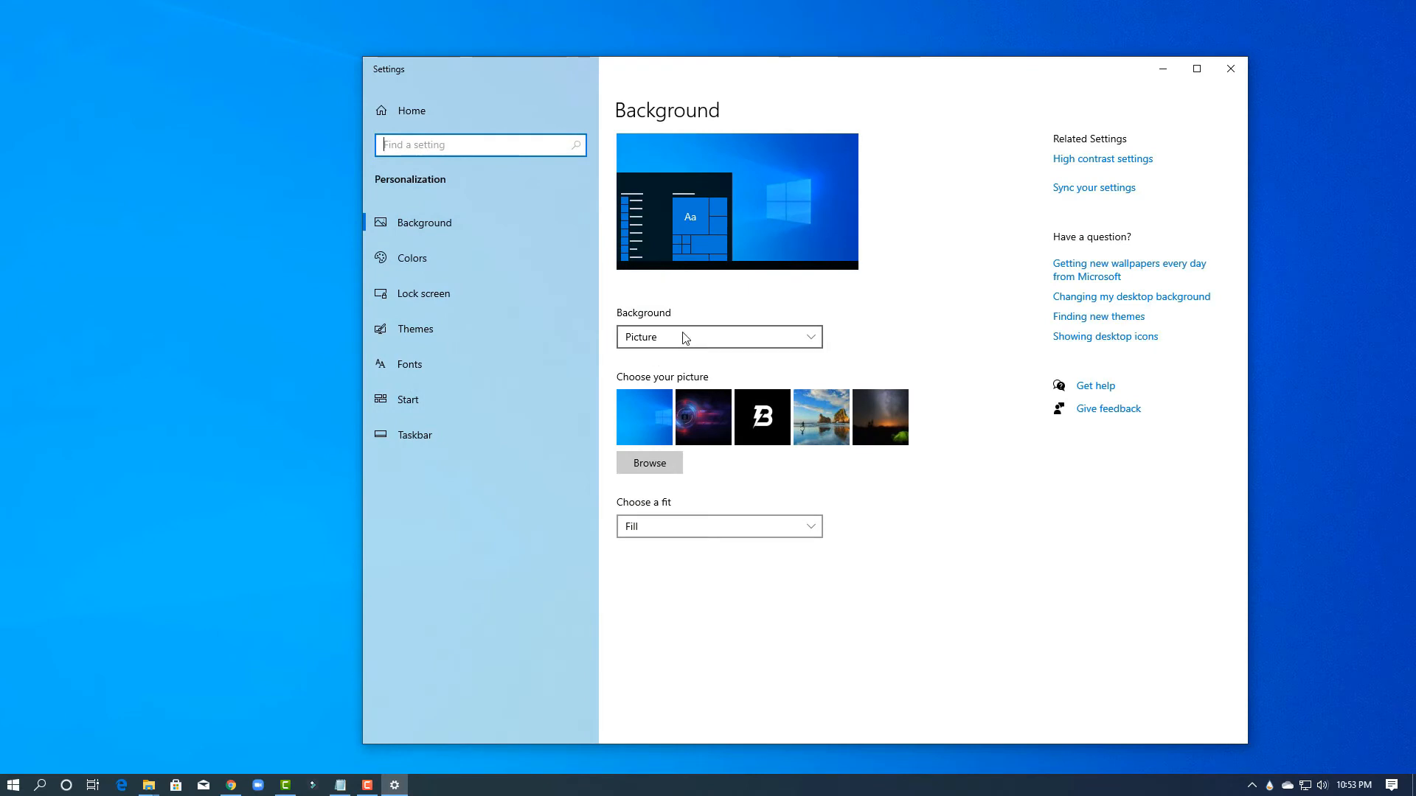
pyautogui.click(684, 336)
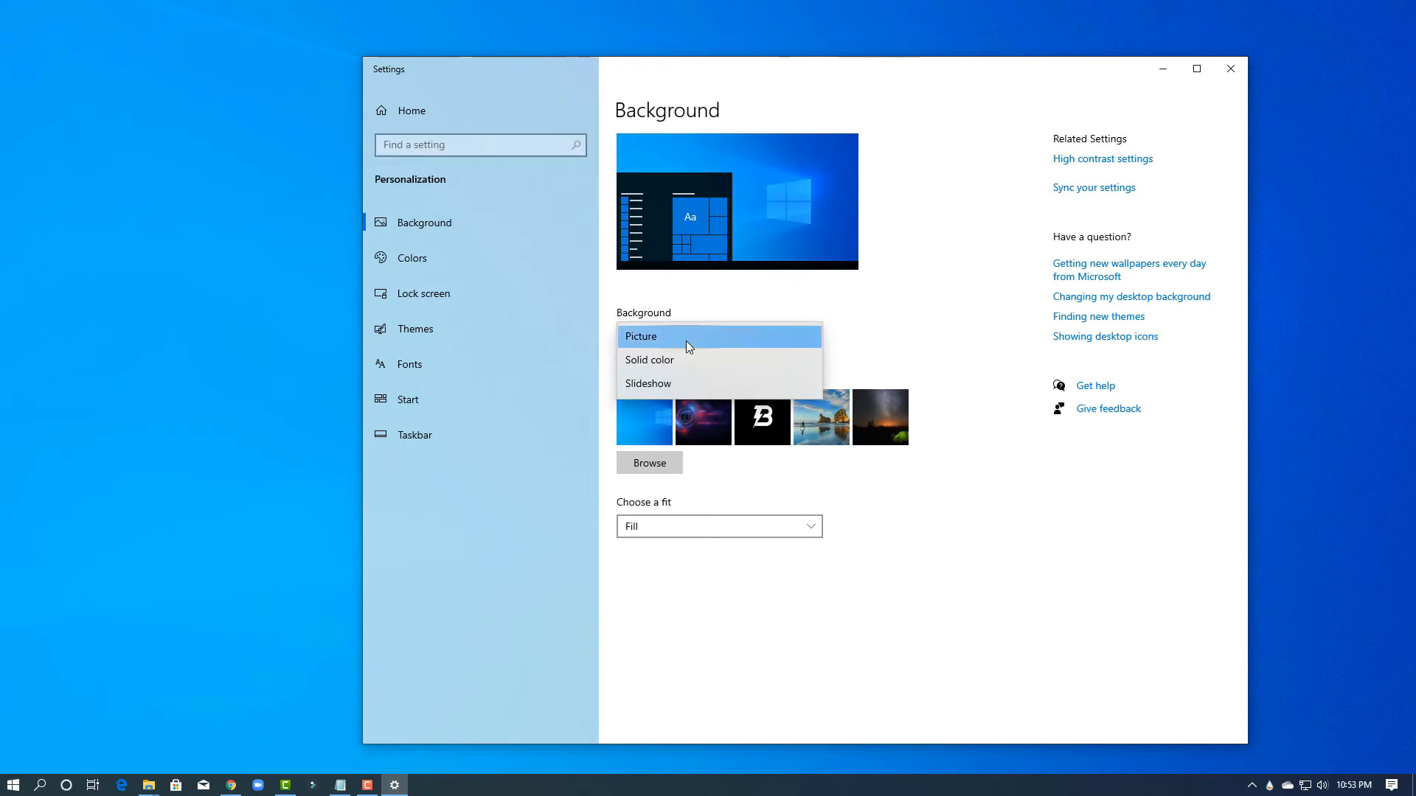
pyautogui.click(670, 361)
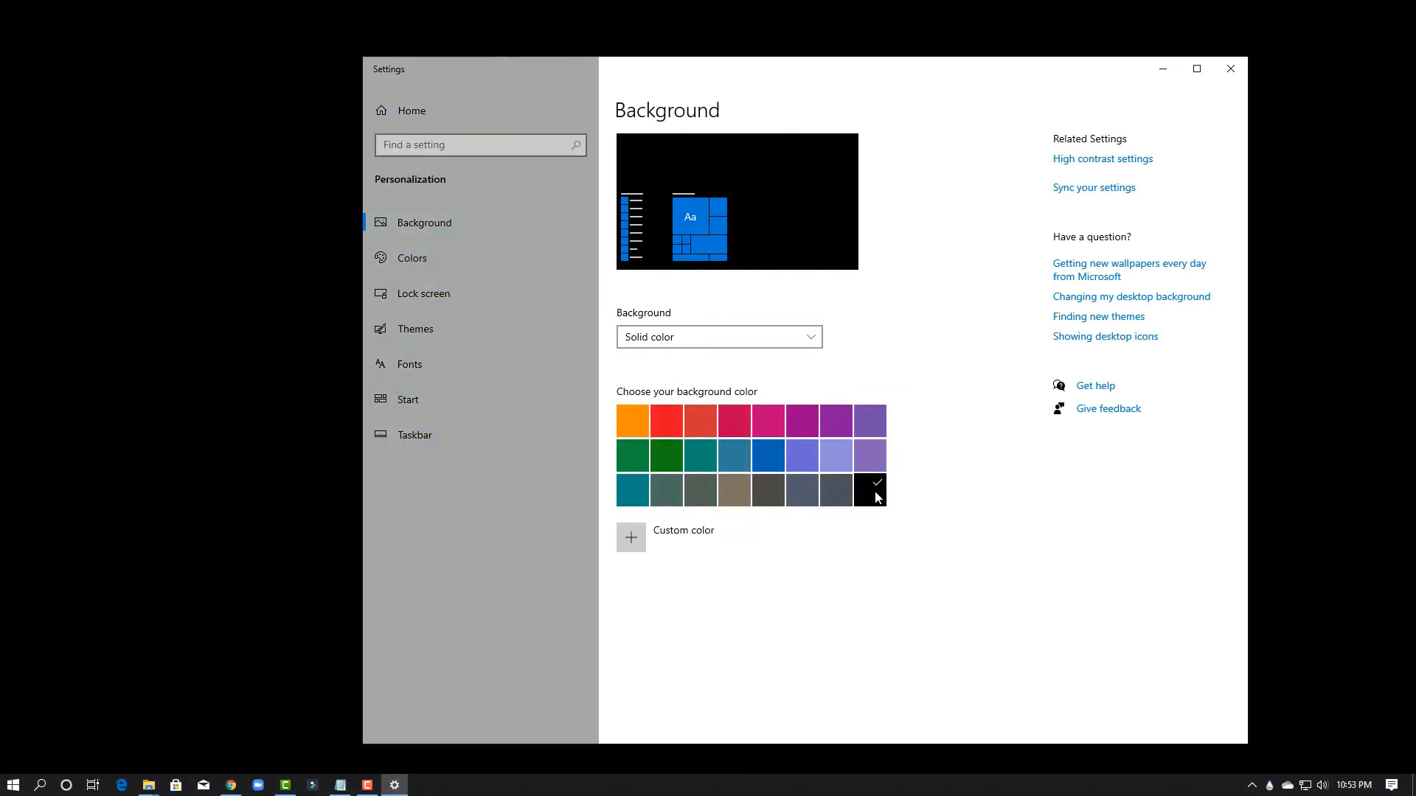
pyautogui.click(1231, 70)
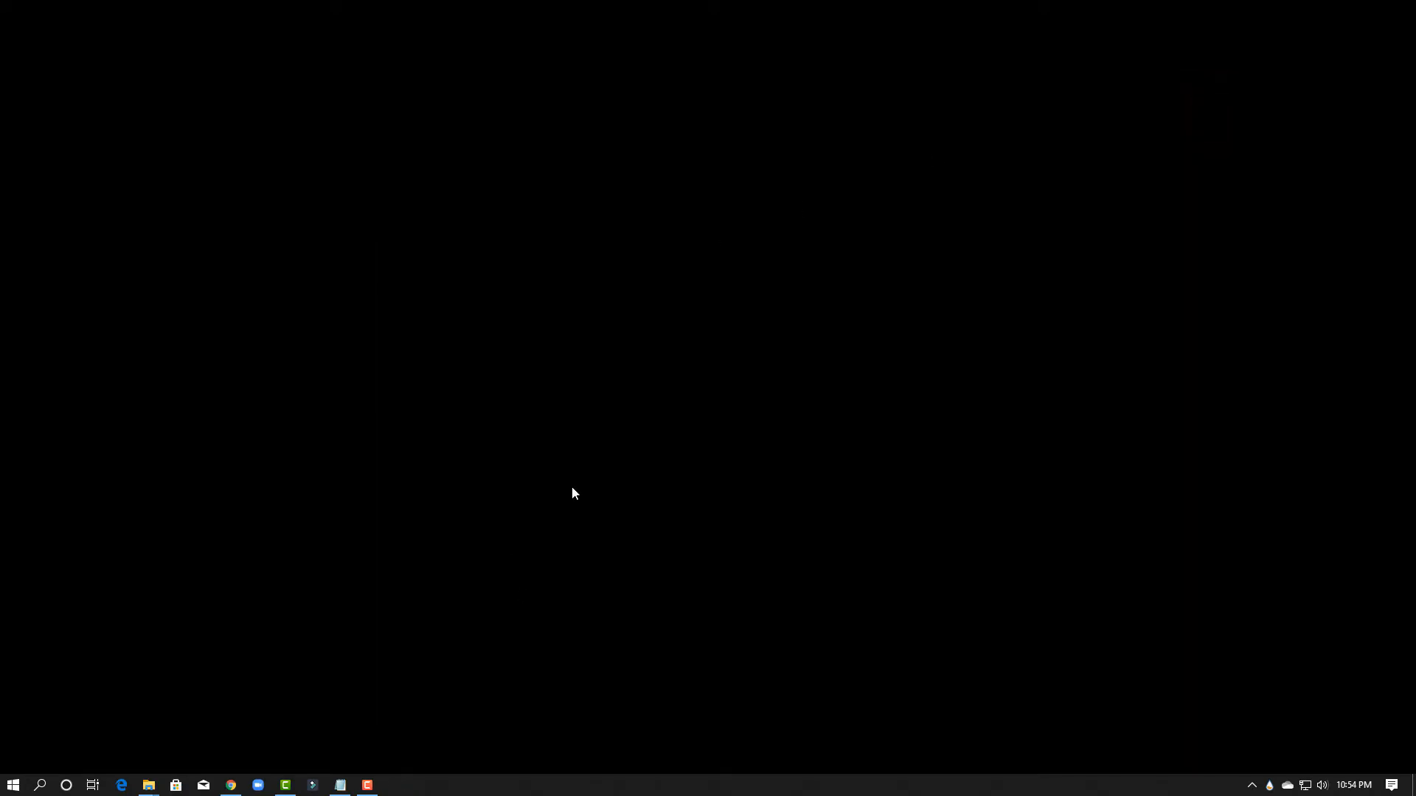
# Install the Shadow skin package from the Rainmeter folder with its included layout applied, and minimize the folder window
pyautogui.moveTo(148, 786)
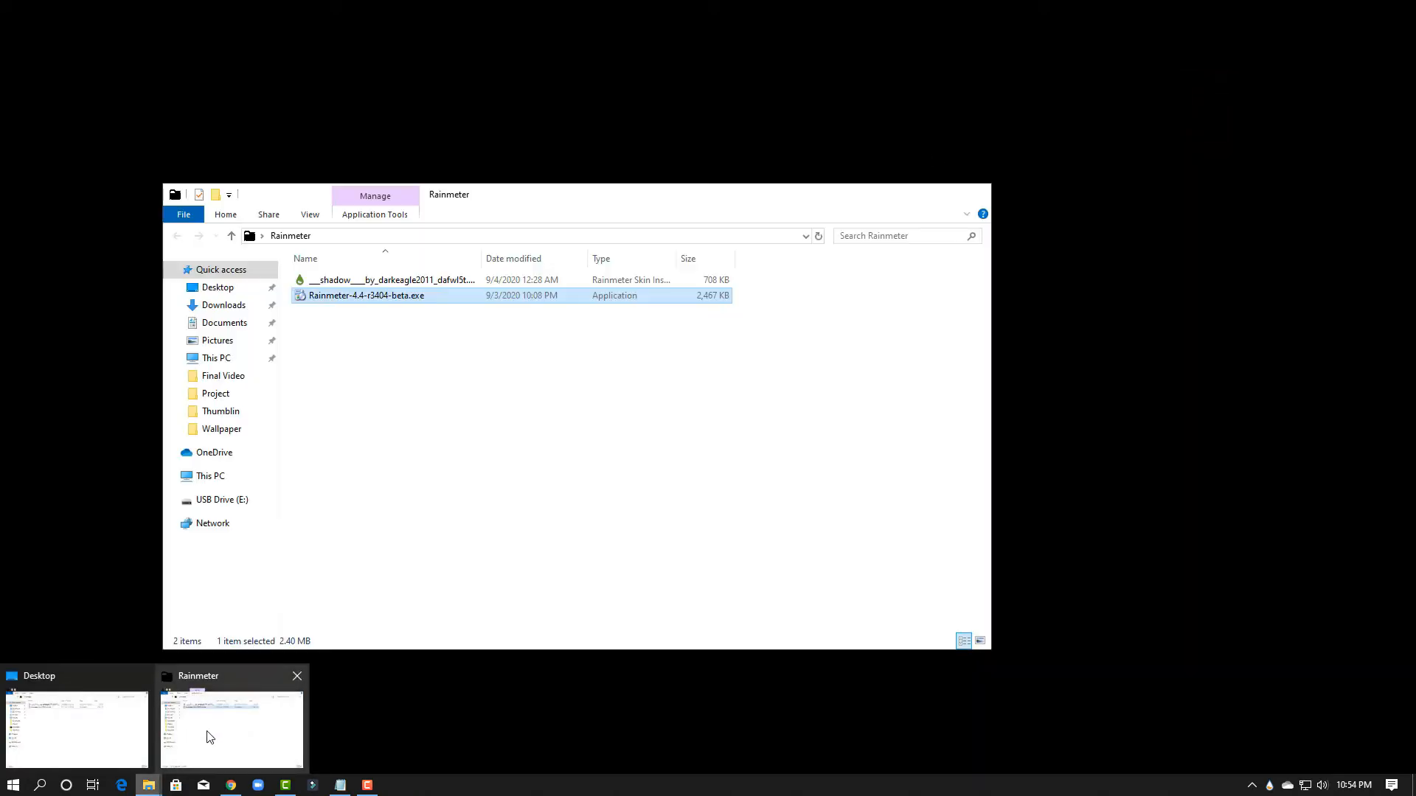
pyautogui.click(209, 736)
pyautogui.click(515, 422)
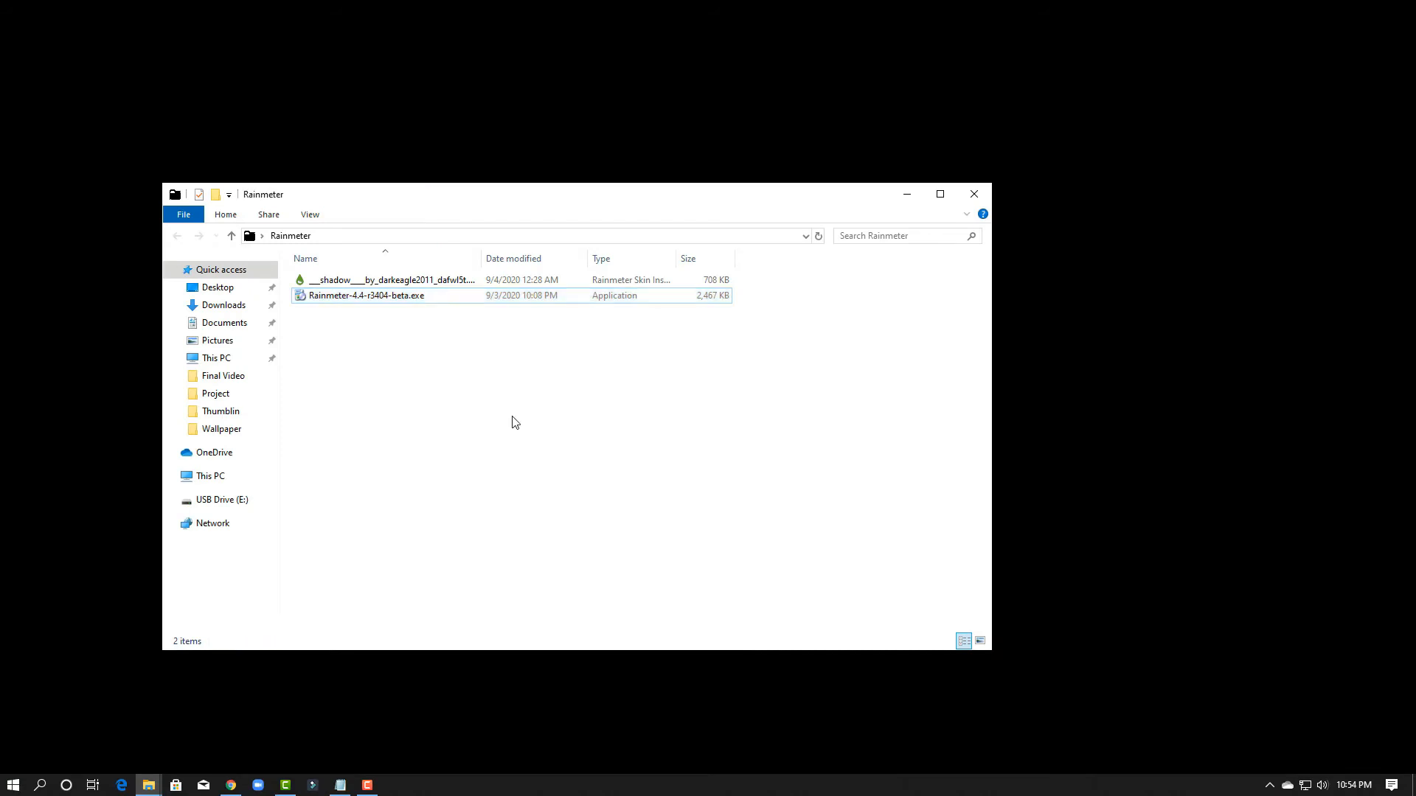
pyautogui.moveTo(556, 201); pyautogui.dragTo(615, 170)
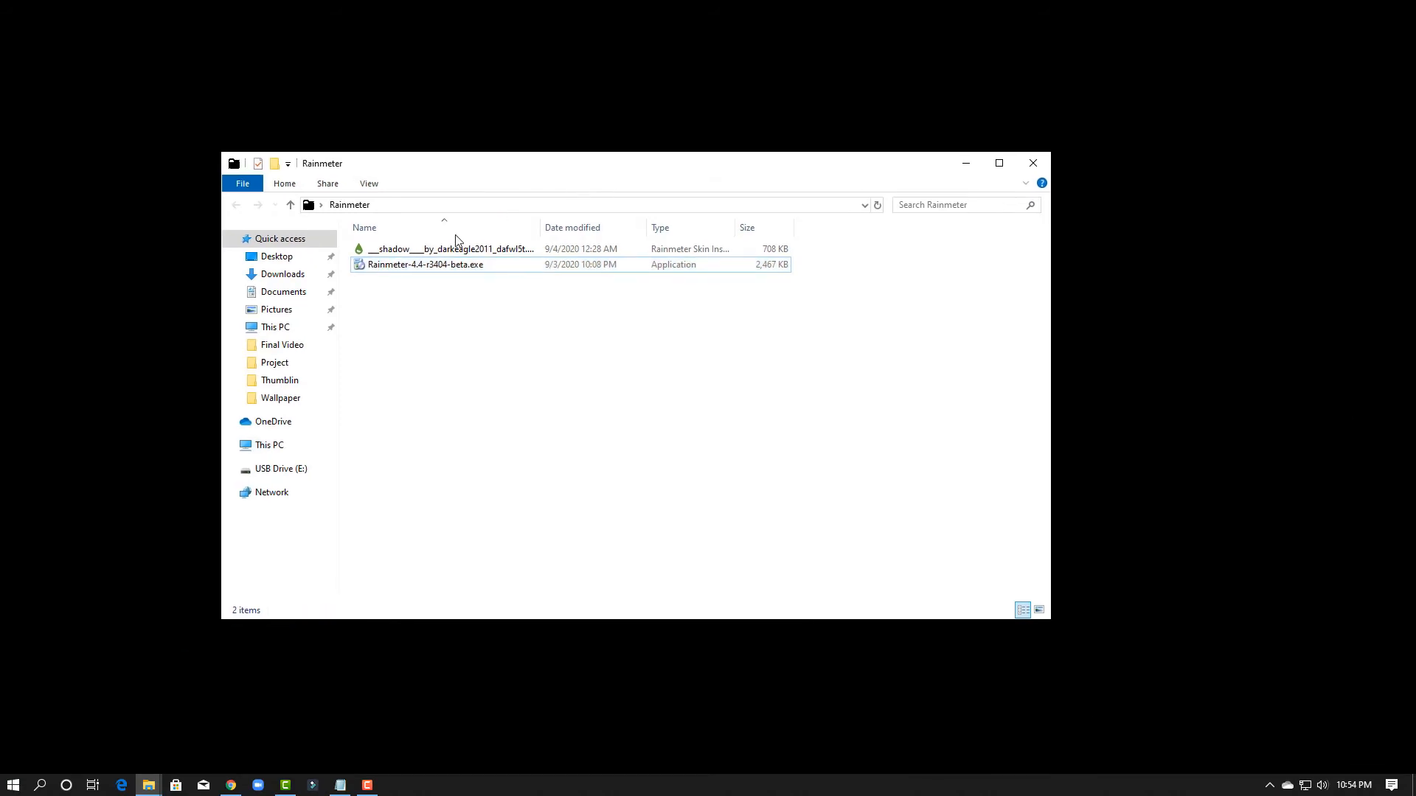
pyautogui.doubleClick(417, 251)
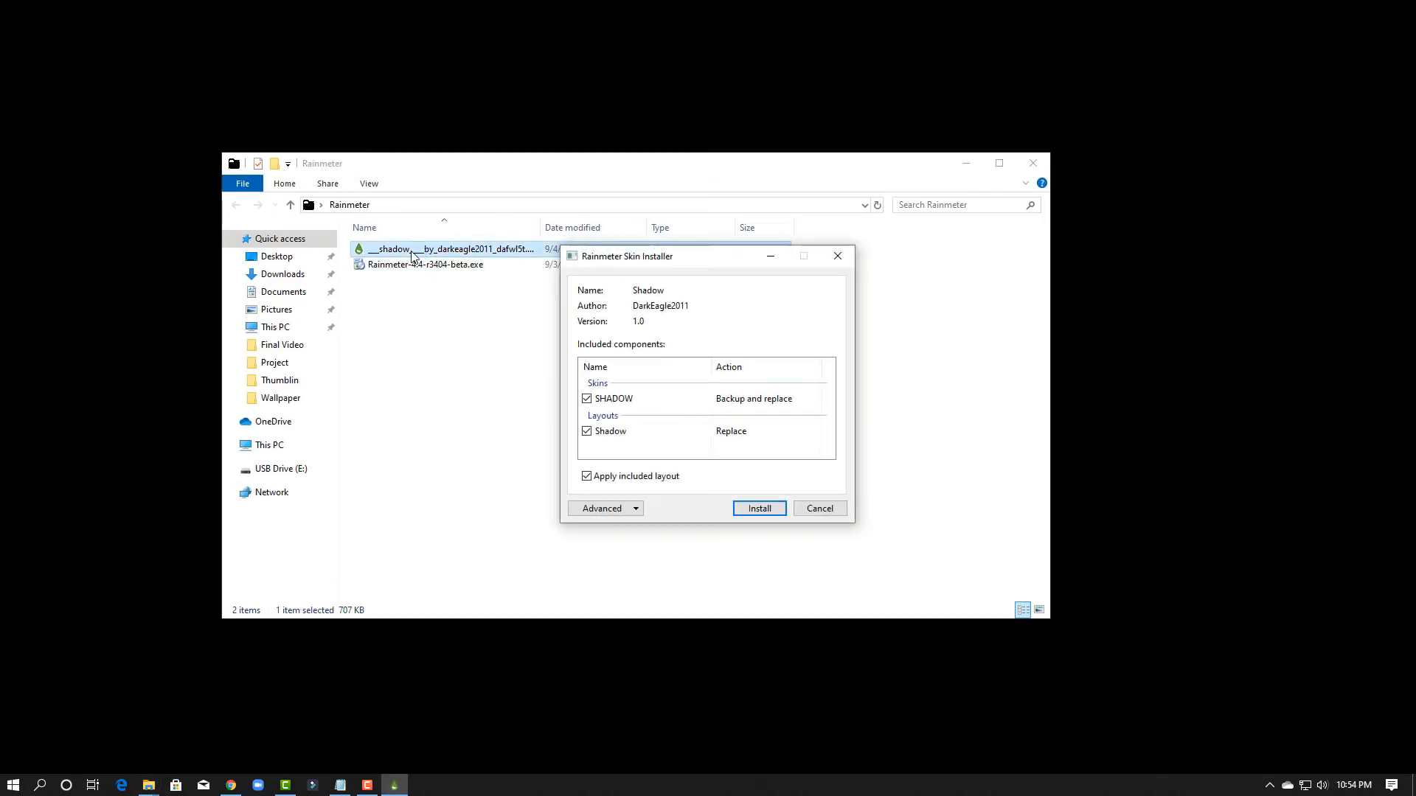
pyautogui.click(760, 509)
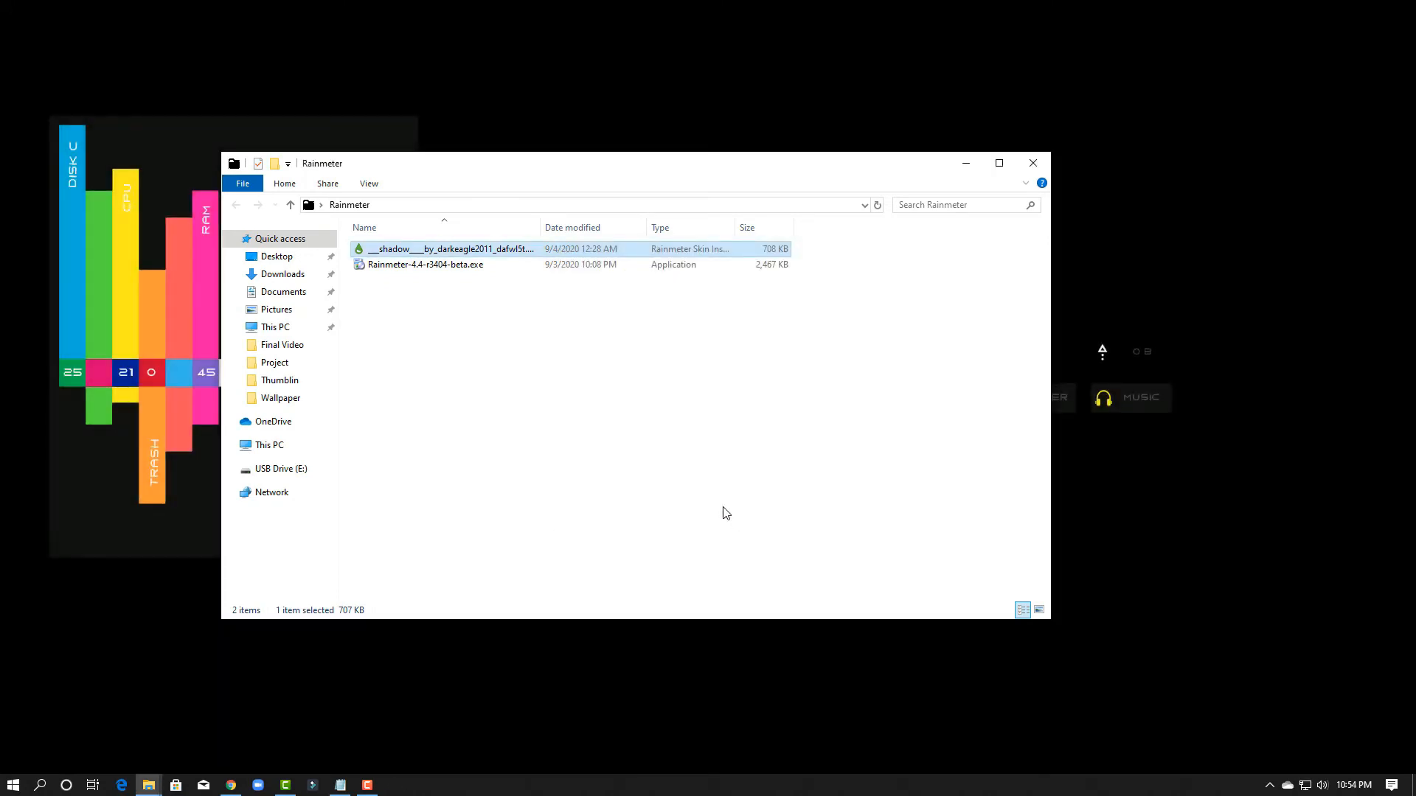
pyautogui.click(965, 165)
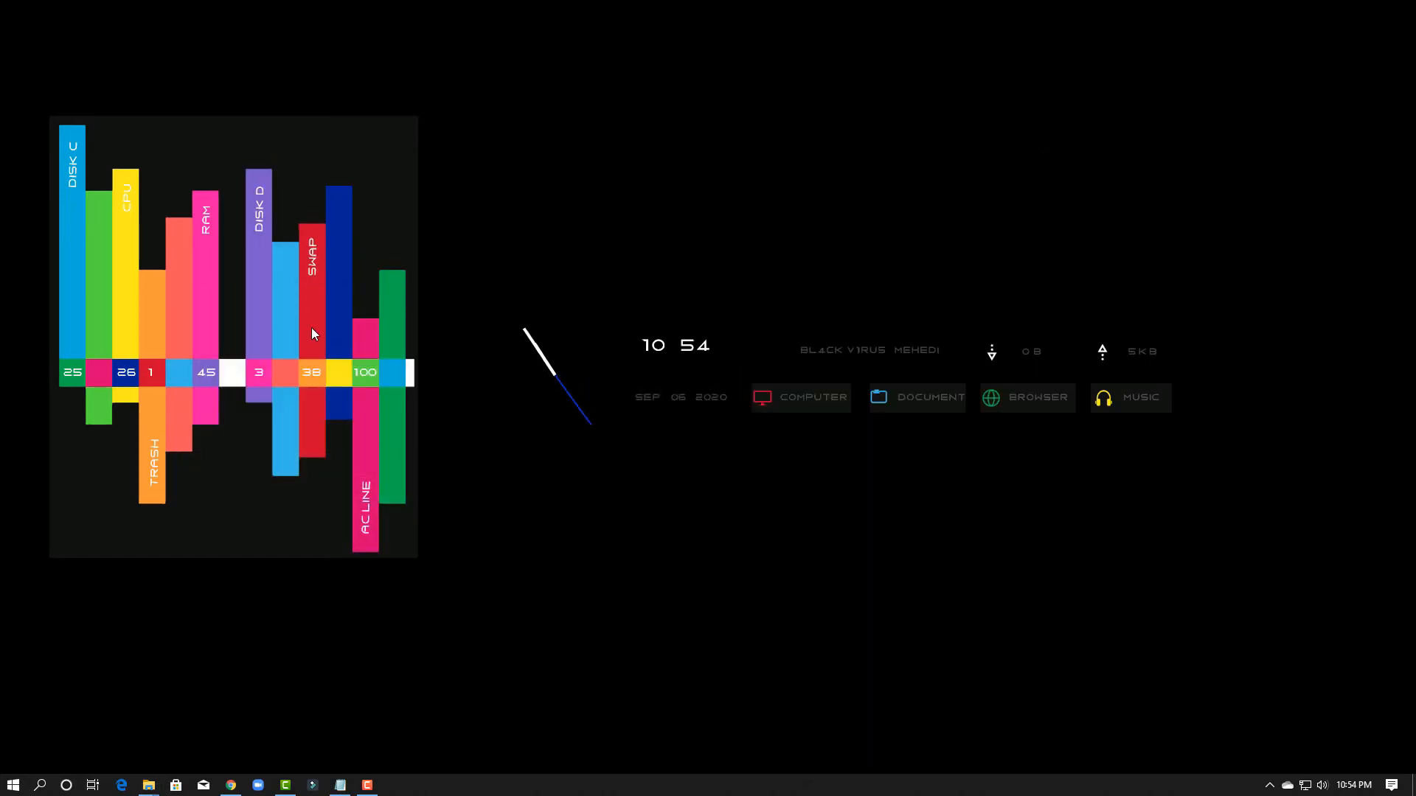
# Unload the colourful SHADOW\Data bar skin from the desktop
pyautogui.moveTo(329, 339); pyautogui.dragTo(368, 359)
pyautogui.rightClick(367, 334)
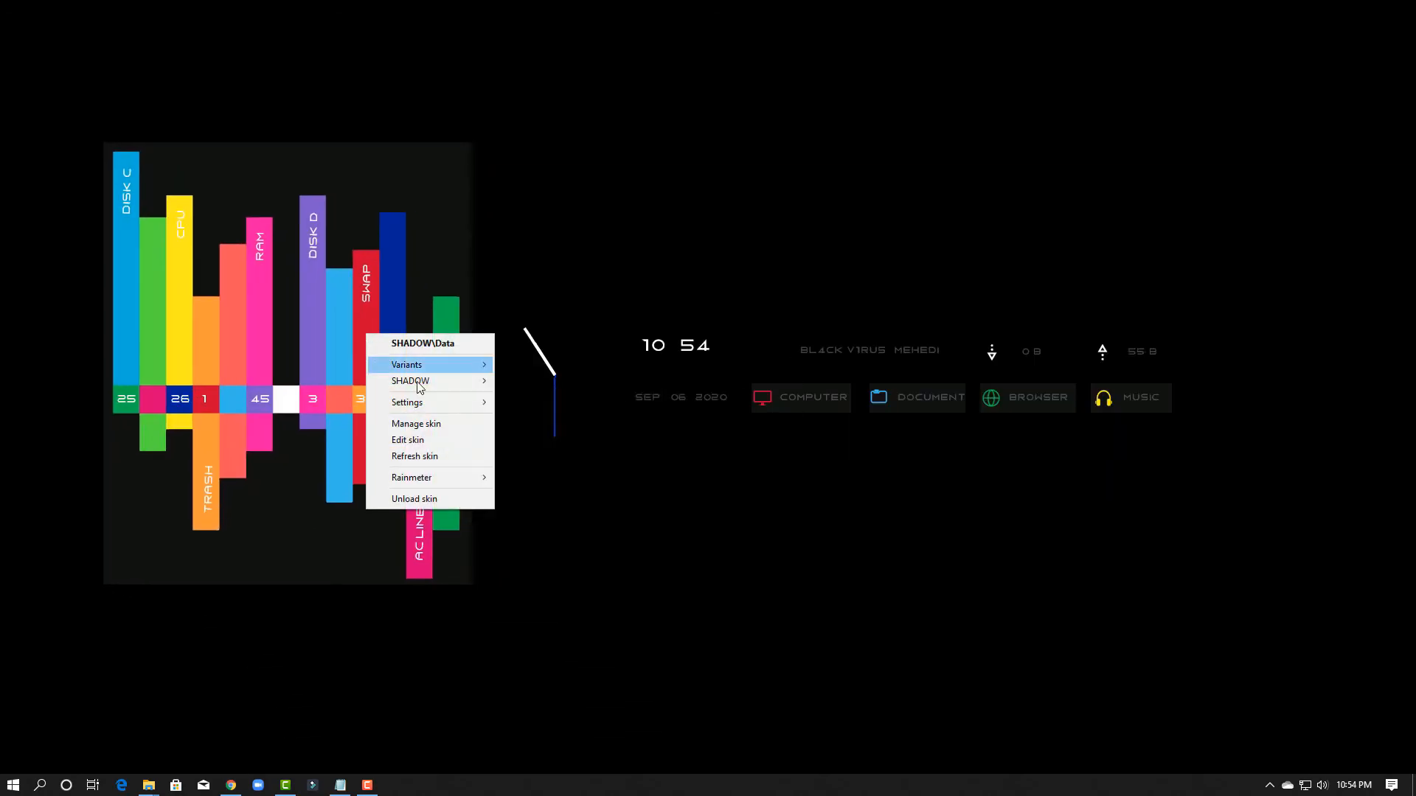
pyautogui.click(424, 501)
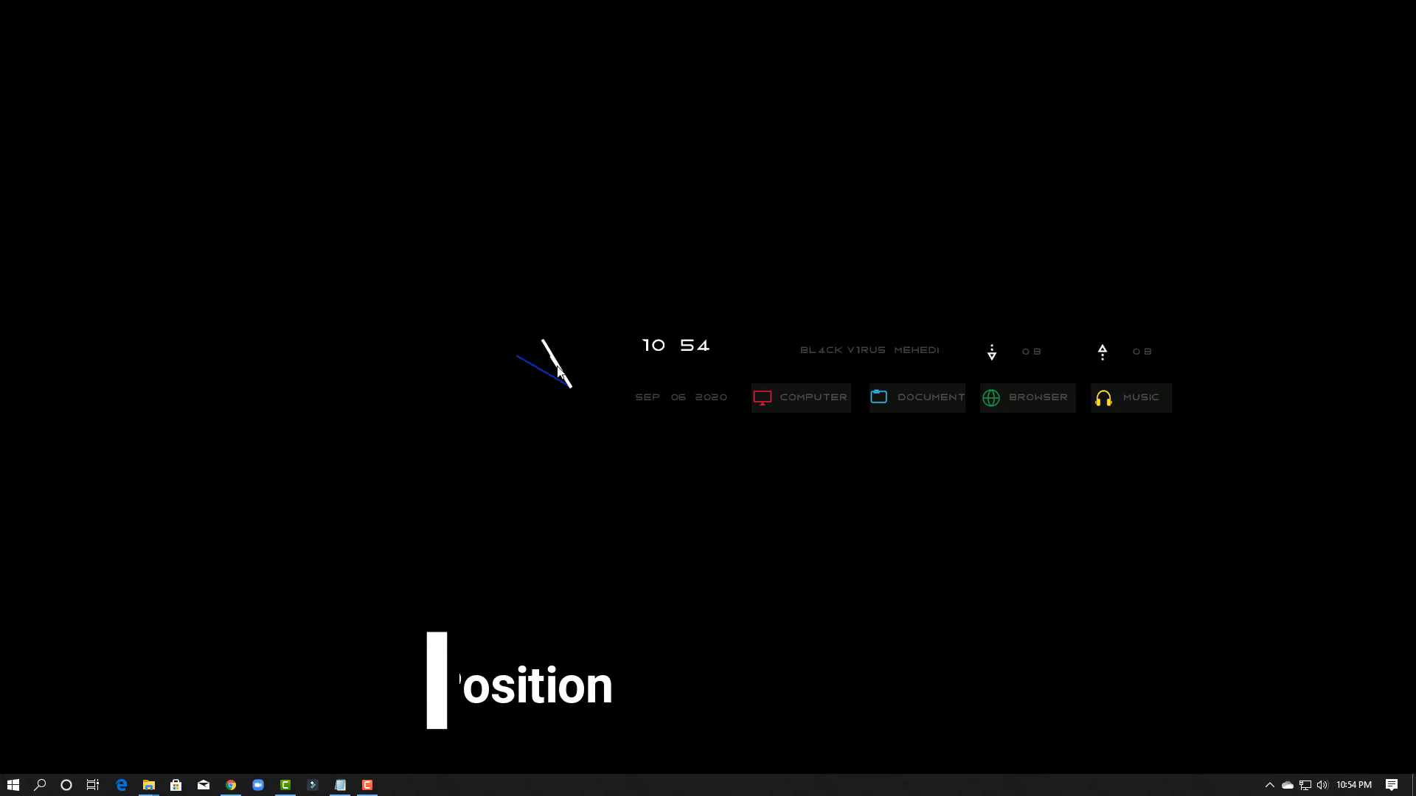
# Lock the position of the SHADOW\Clock skin by turning off its Draggable setting
pyautogui.rightClick(564, 369)
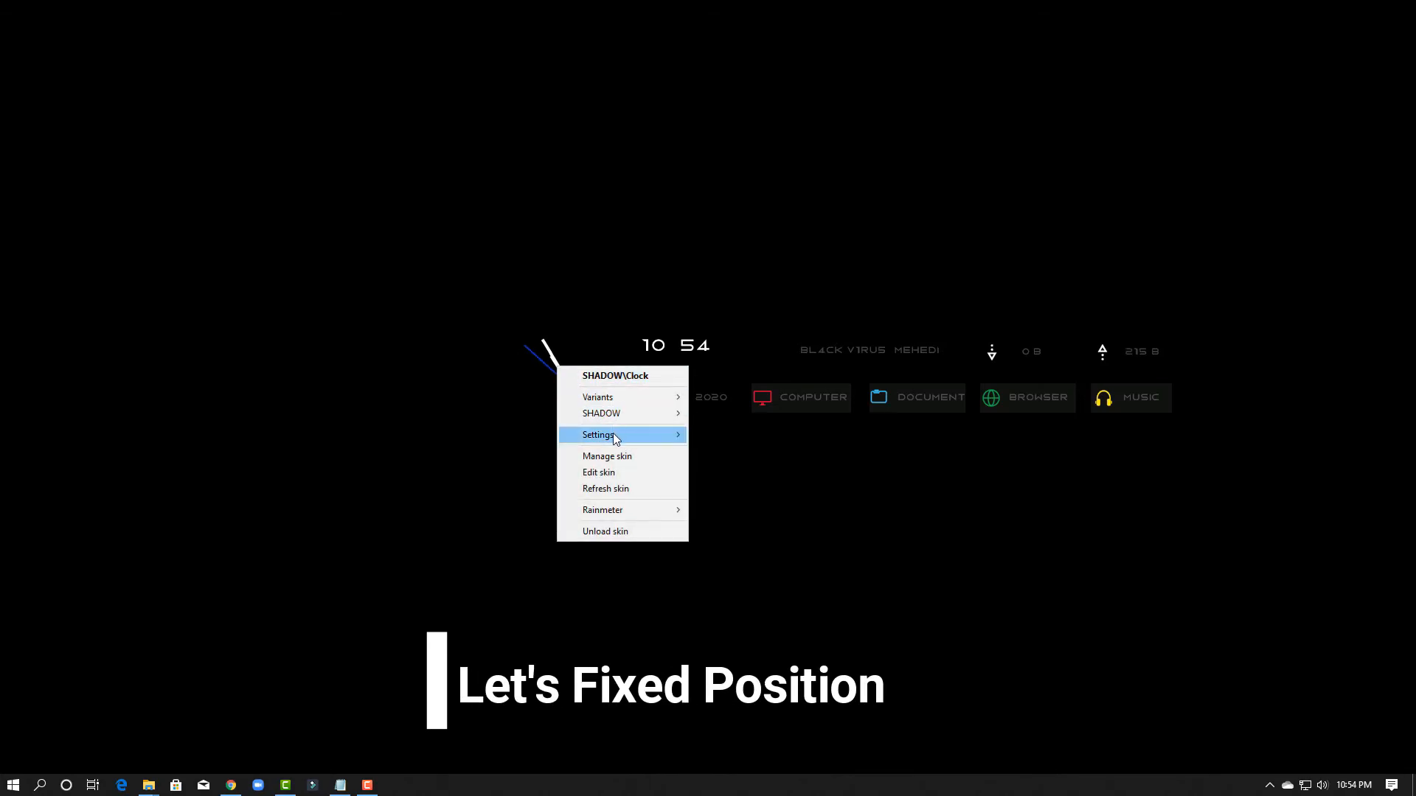
pyautogui.moveTo(625, 435)
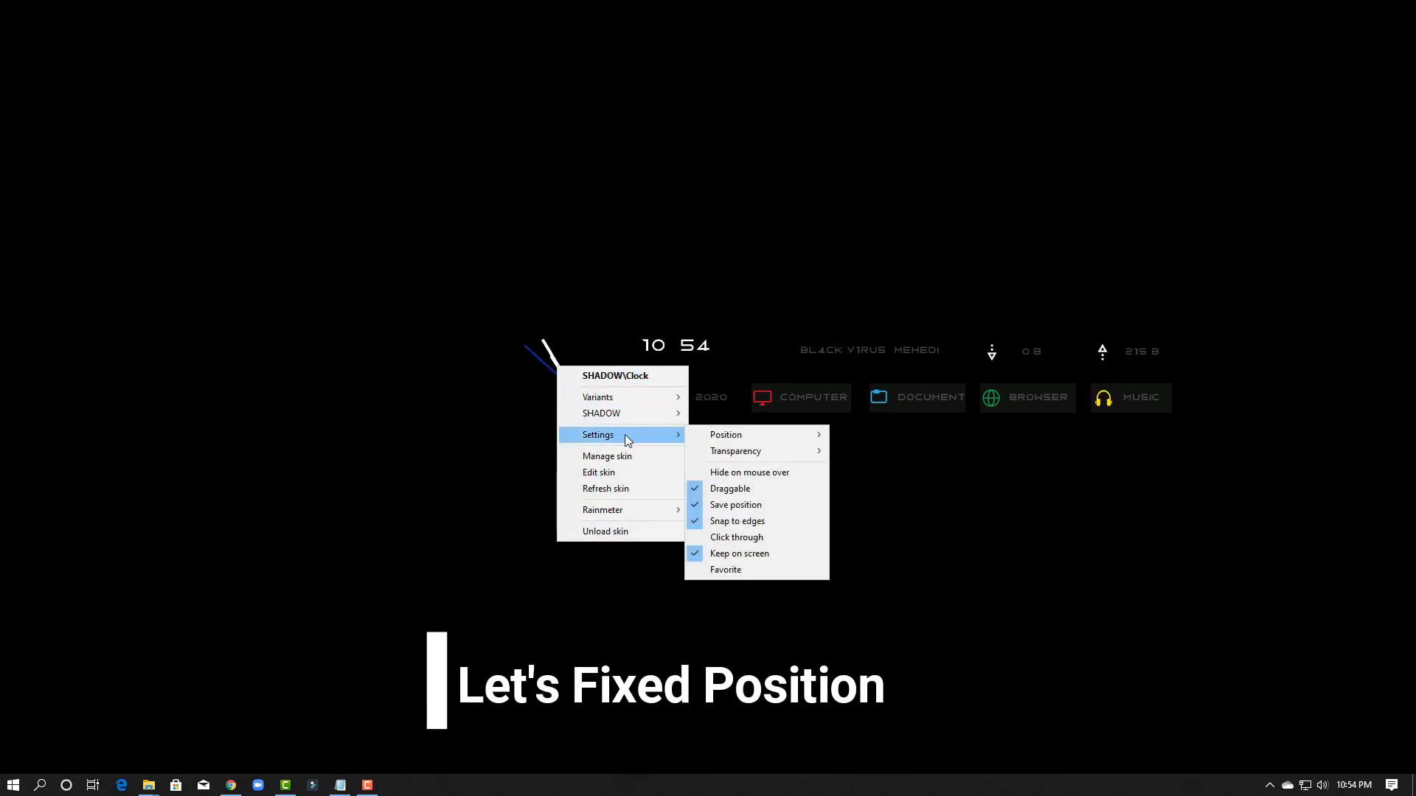
pyautogui.click(749, 489)
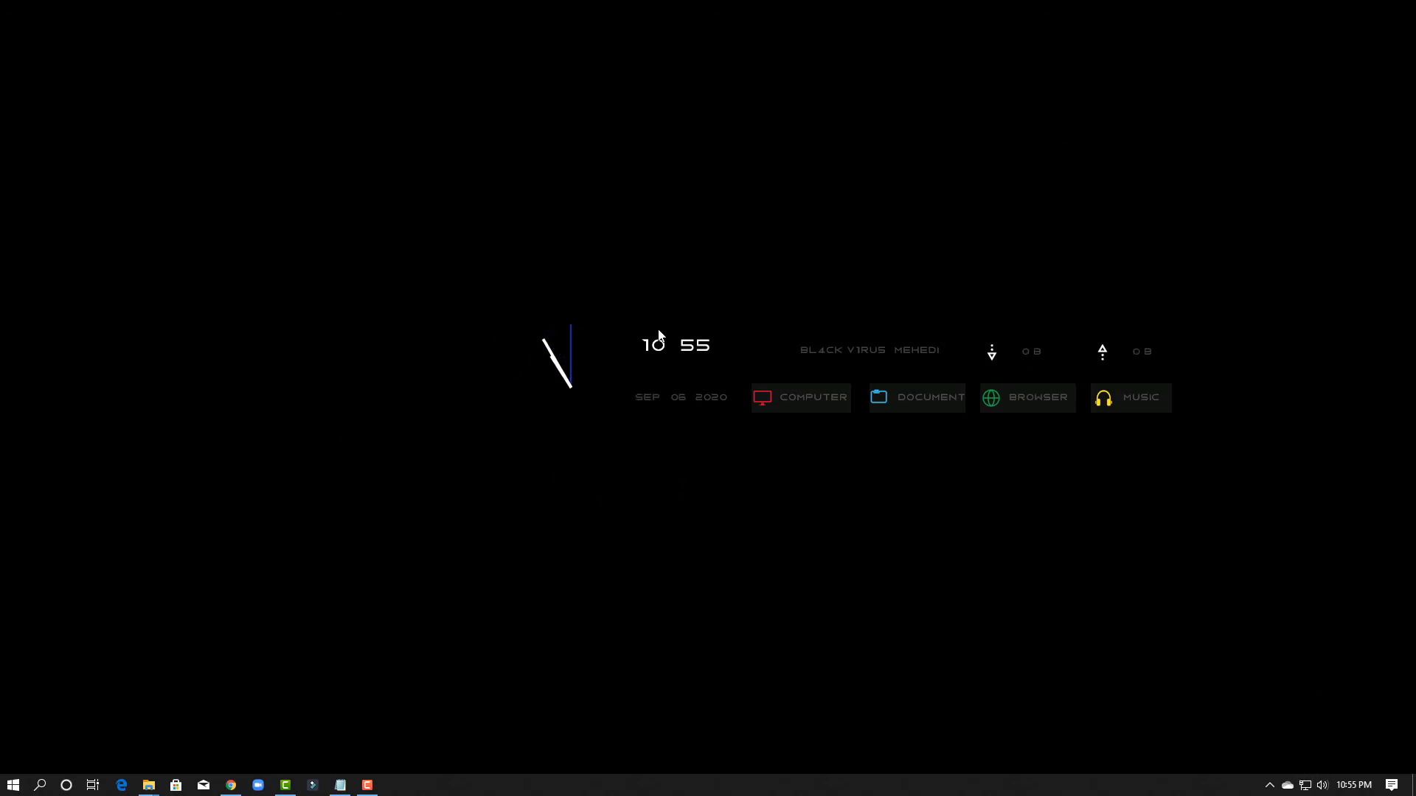
# Lock the SHADOW\Time and SHADOW\Dock skins in place by turning off the Draggable setting of each
pyautogui.rightClick(646, 348)
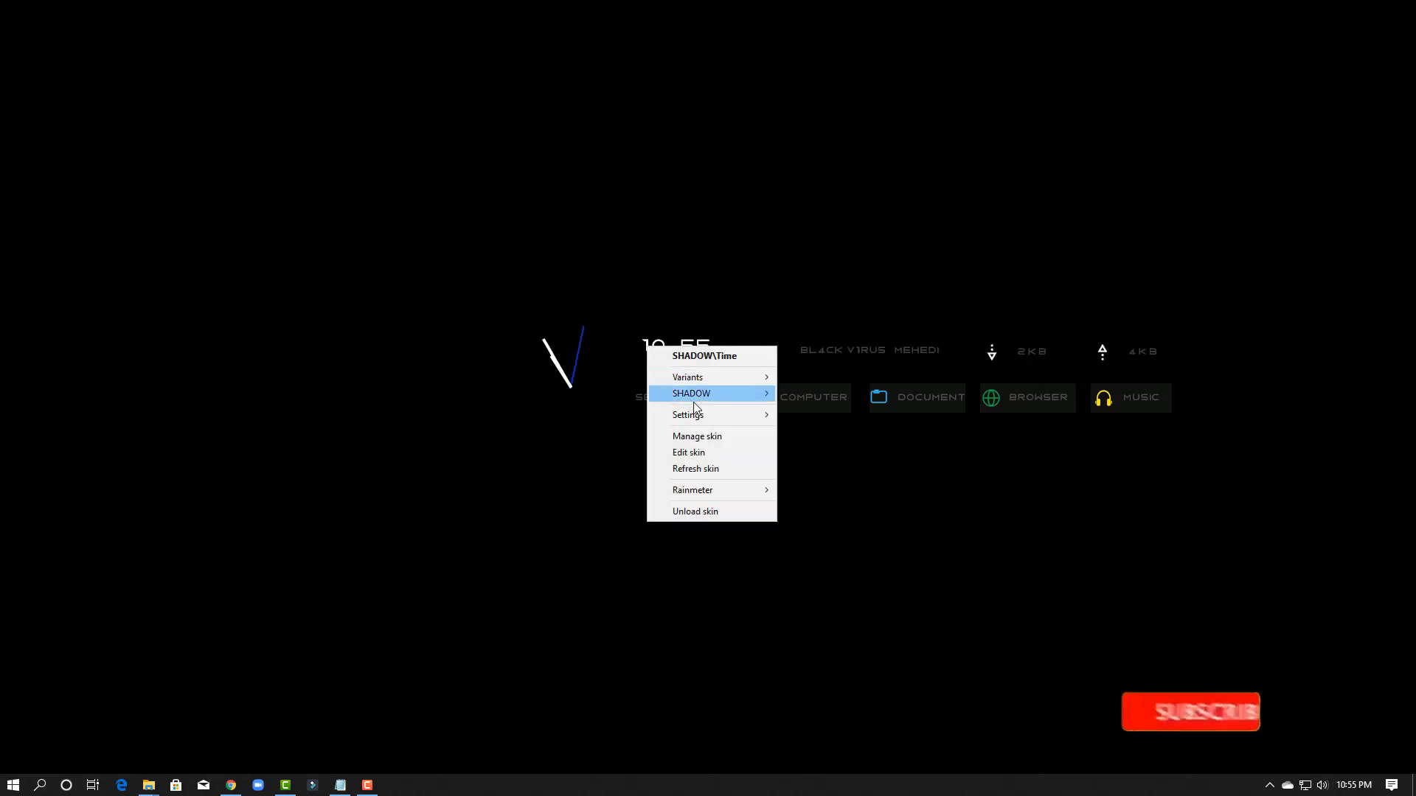
pyautogui.moveTo(710, 415)
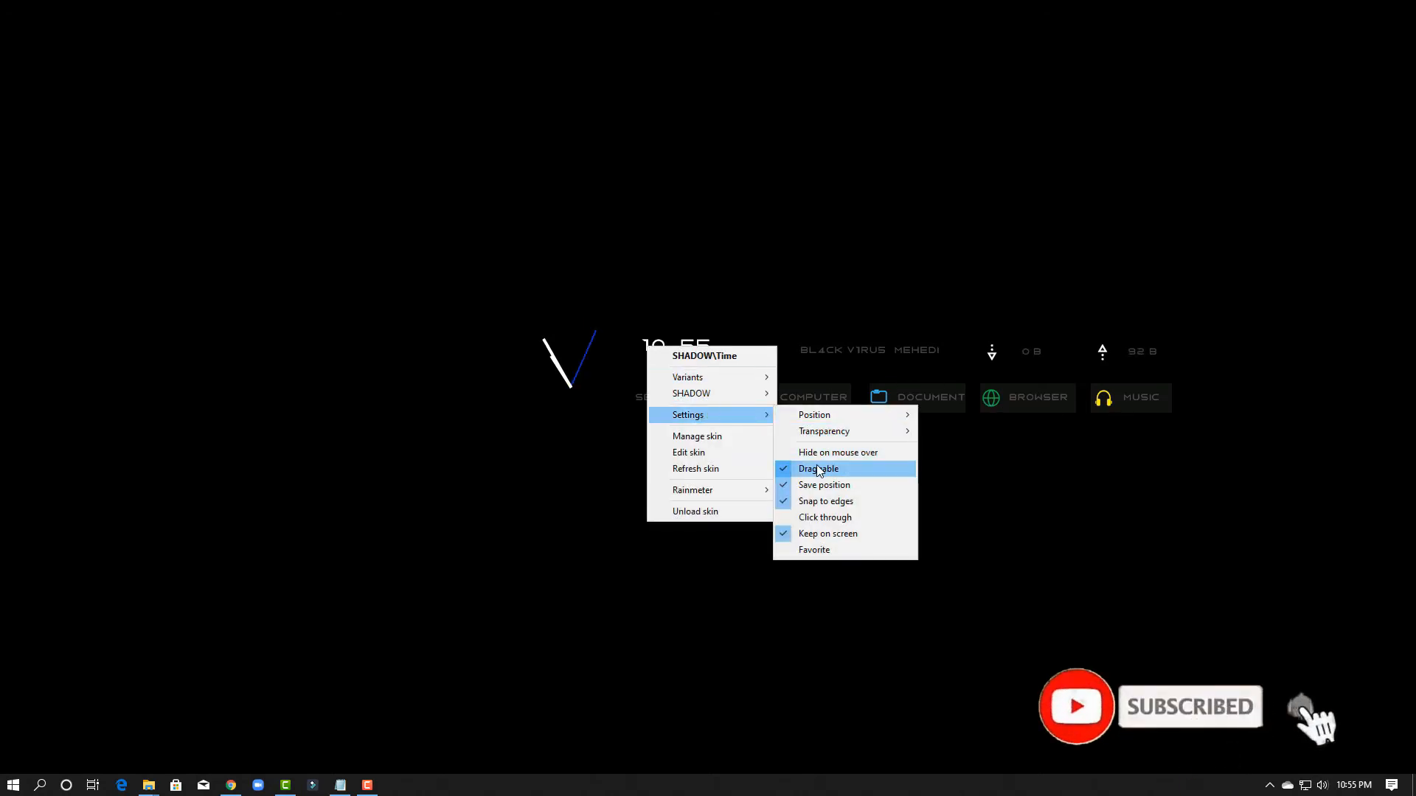
pyautogui.click(811, 469)
pyautogui.rightClick(807, 393)
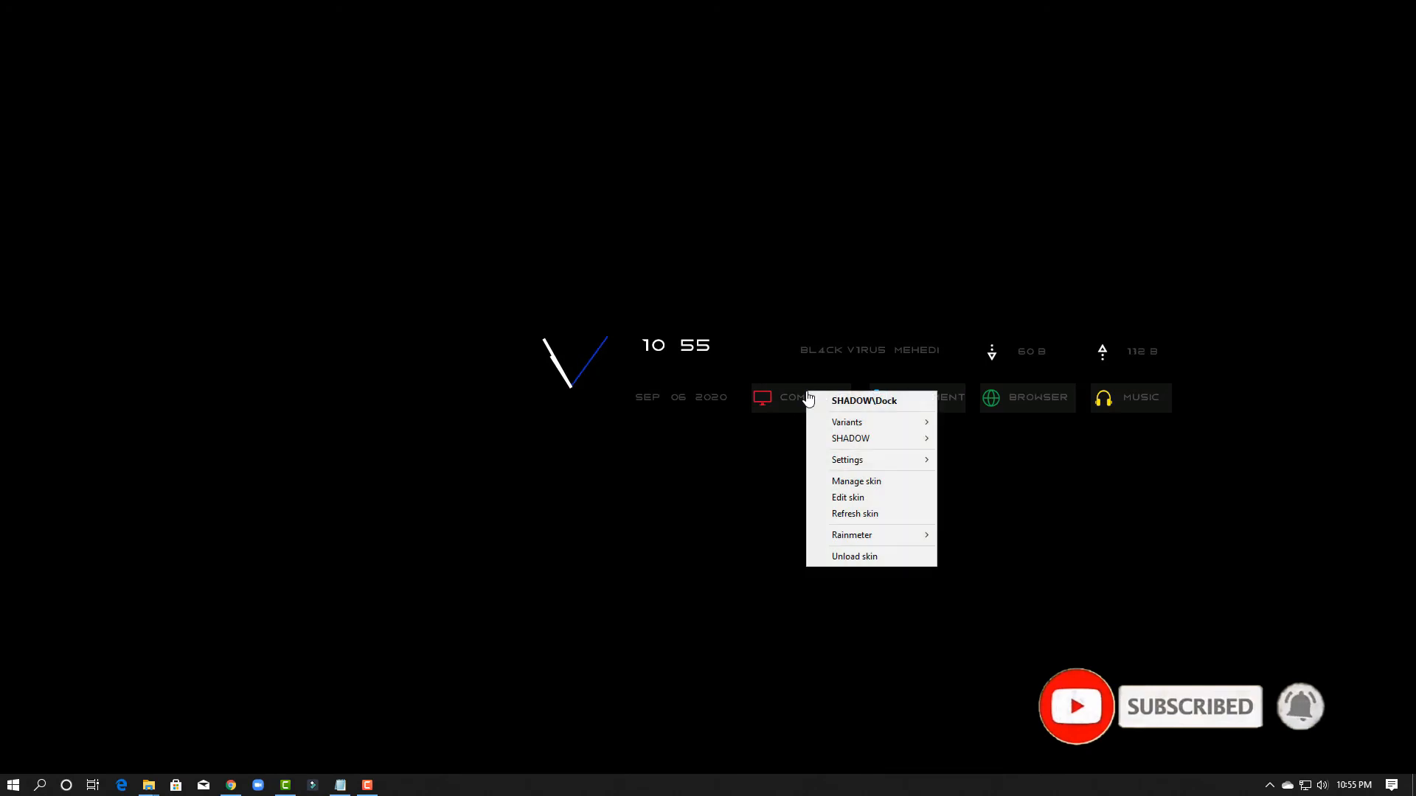
pyautogui.moveTo(848, 460)
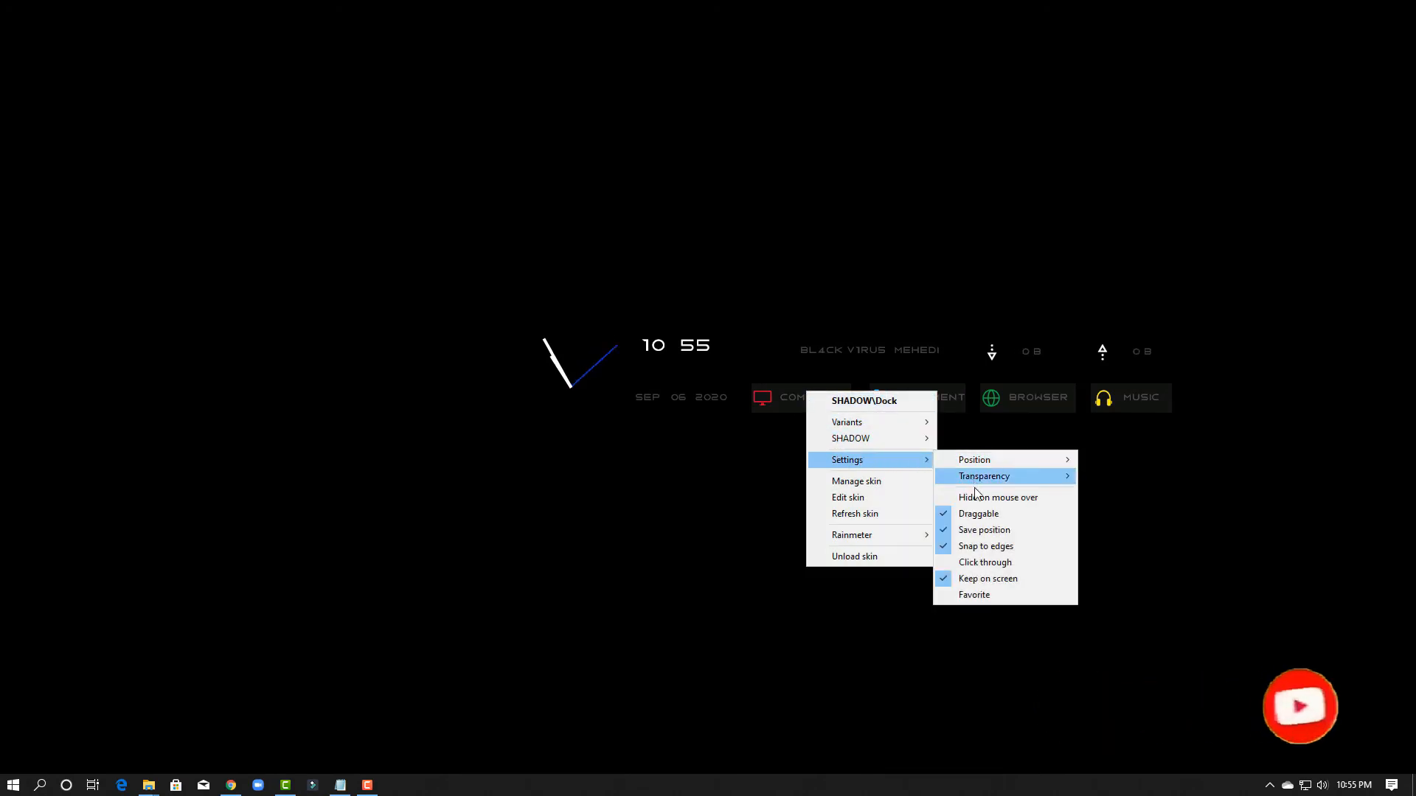
pyautogui.click(981, 514)
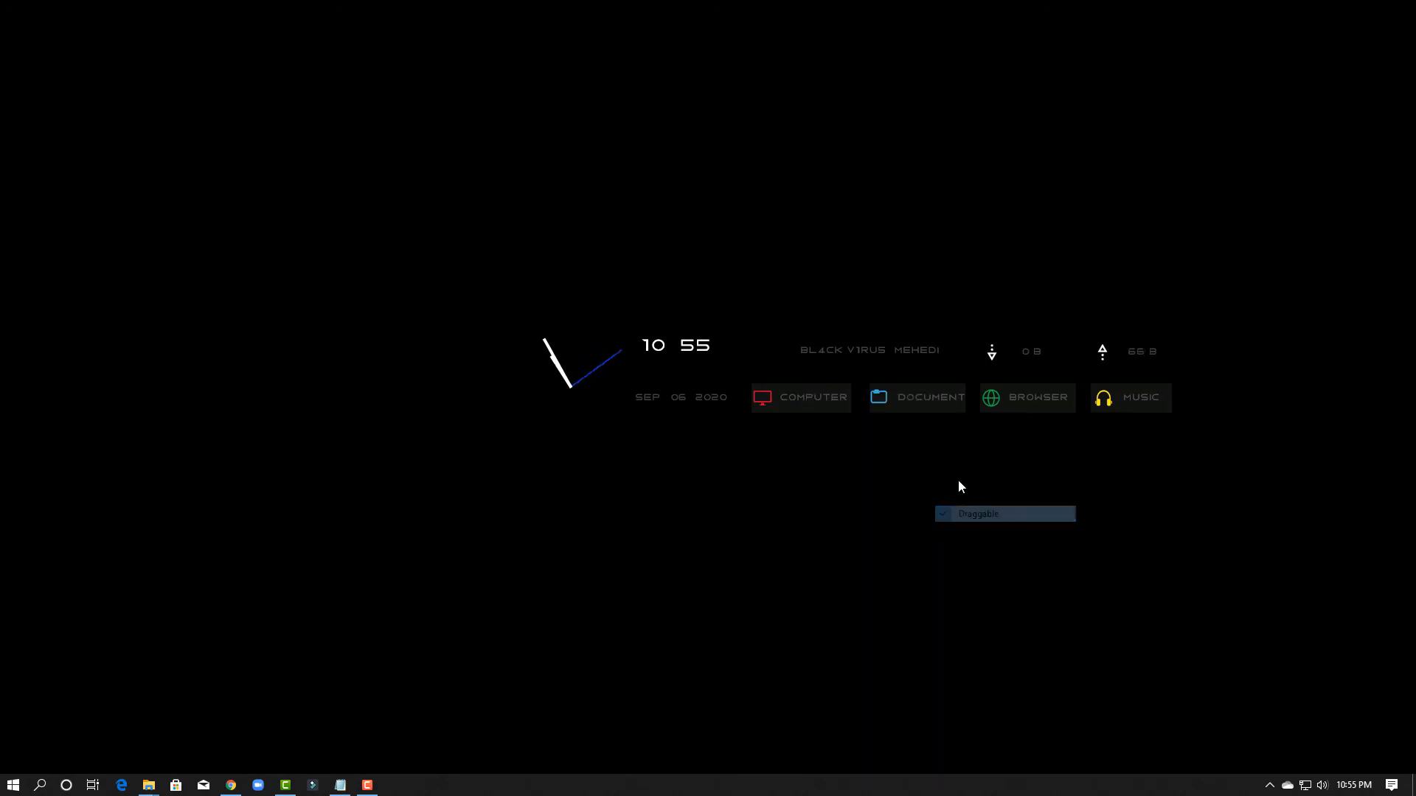
# Turn off the Draggable setting of the SHADOW\Home skin that shows the name text above the dock
pyautogui.rightClick(862, 351)
pyautogui.click(840, 351)
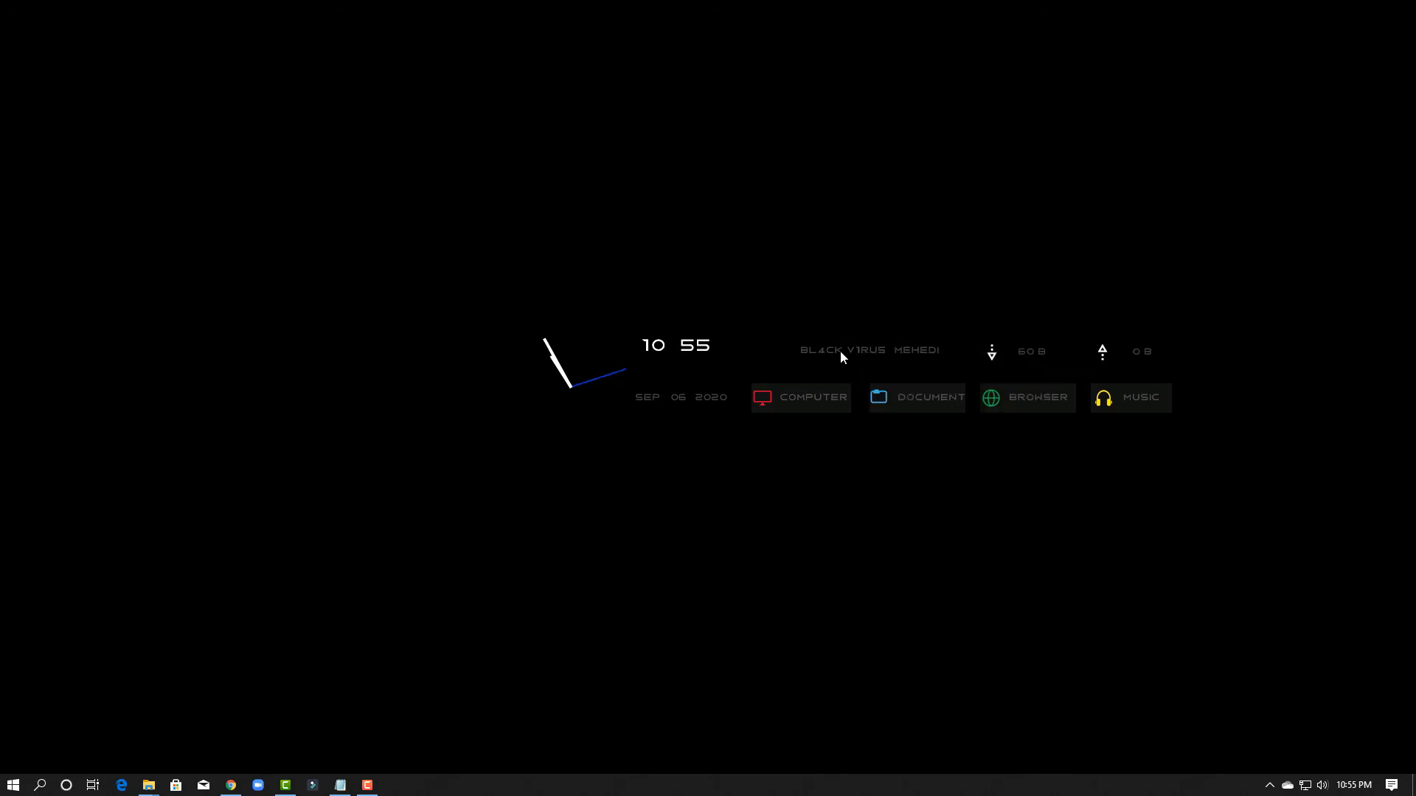
pyautogui.rightClick(840, 352)
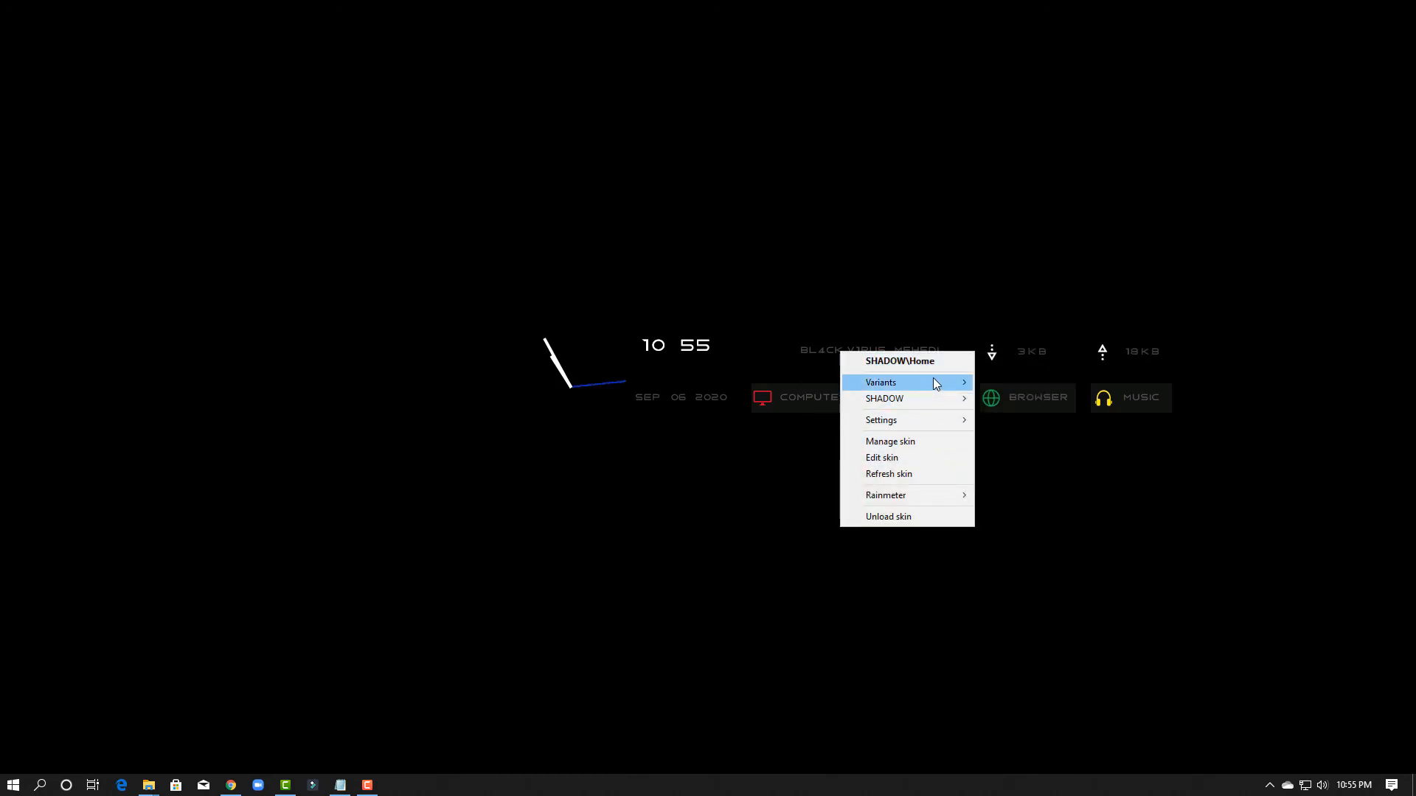
pyautogui.moveTo(955, 421)
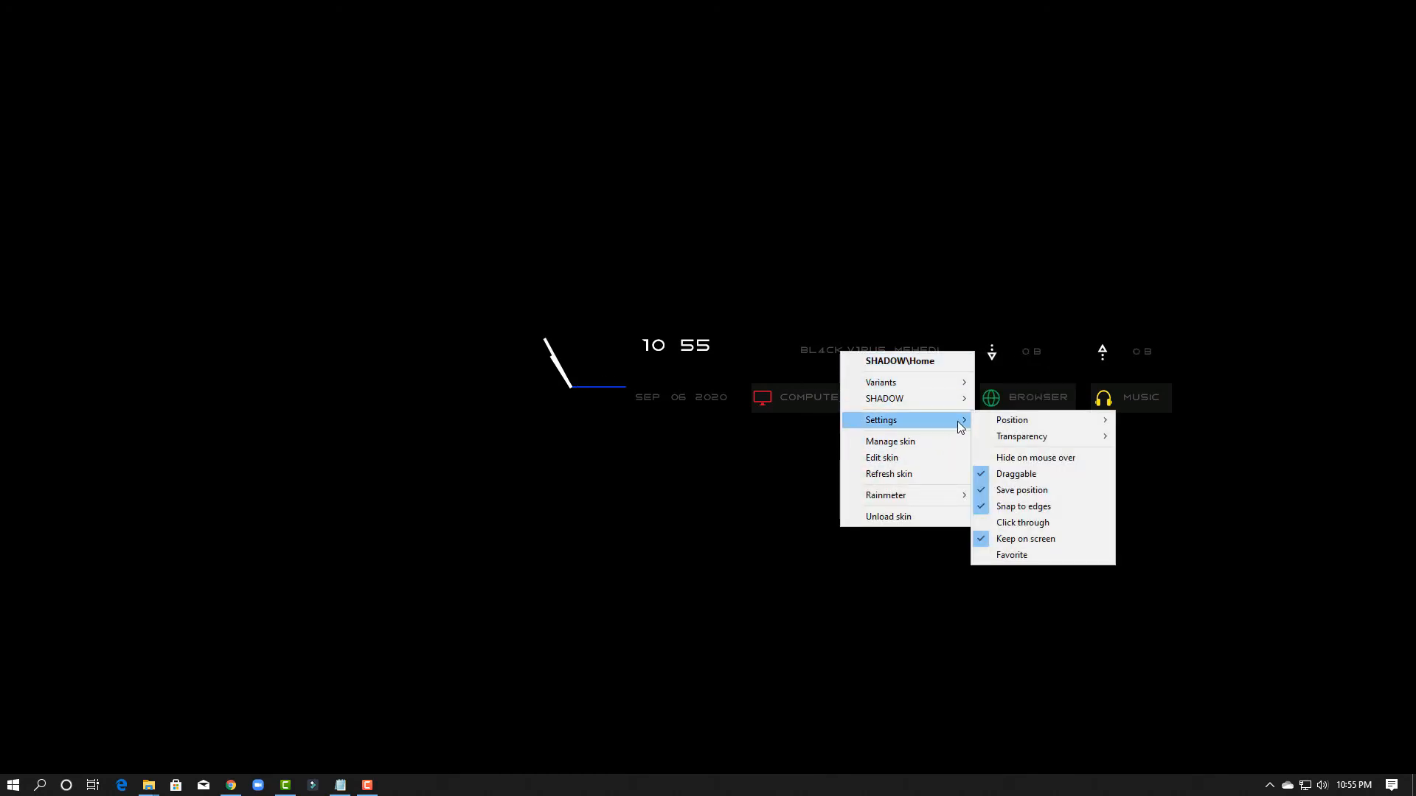
pyautogui.click(1018, 472)
# Fix the positions of the SHADOW\Download and SHADOW\Upload skins by disabling Draggable for both
pyautogui.rightClick(991, 354)
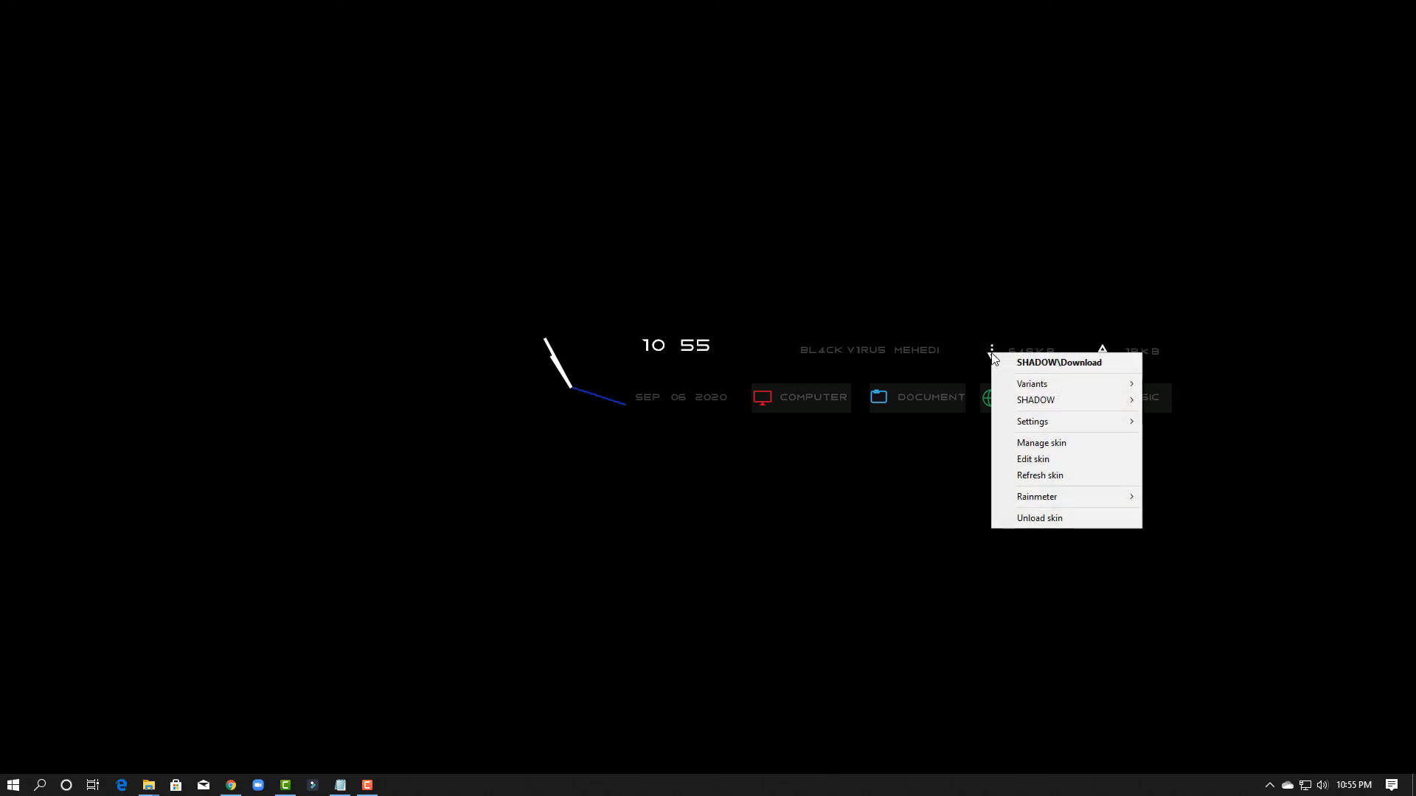
pyautogui.moveTo(1053, 419)
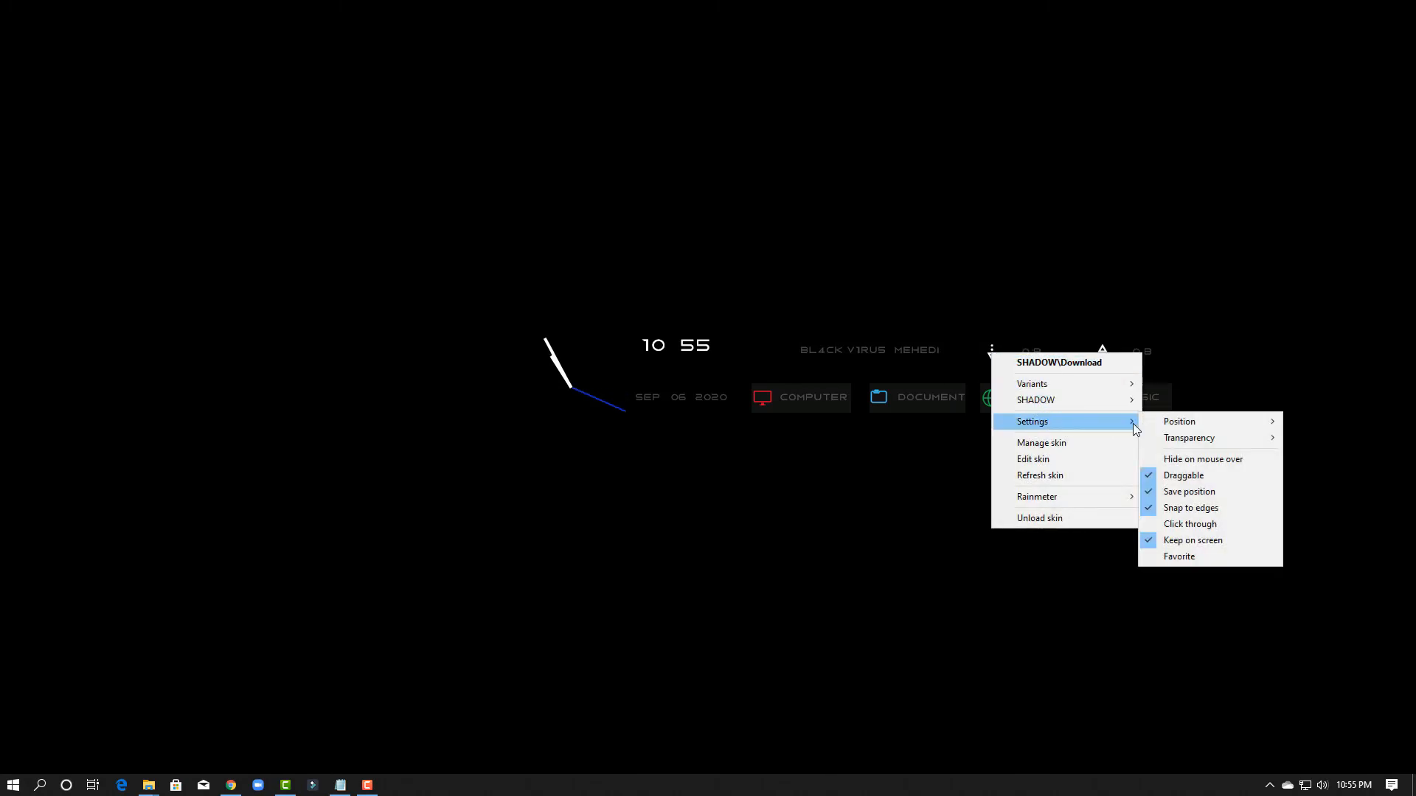
pyautogui.click(1181, 476)
pyautogui.rightClick(1103, 355)
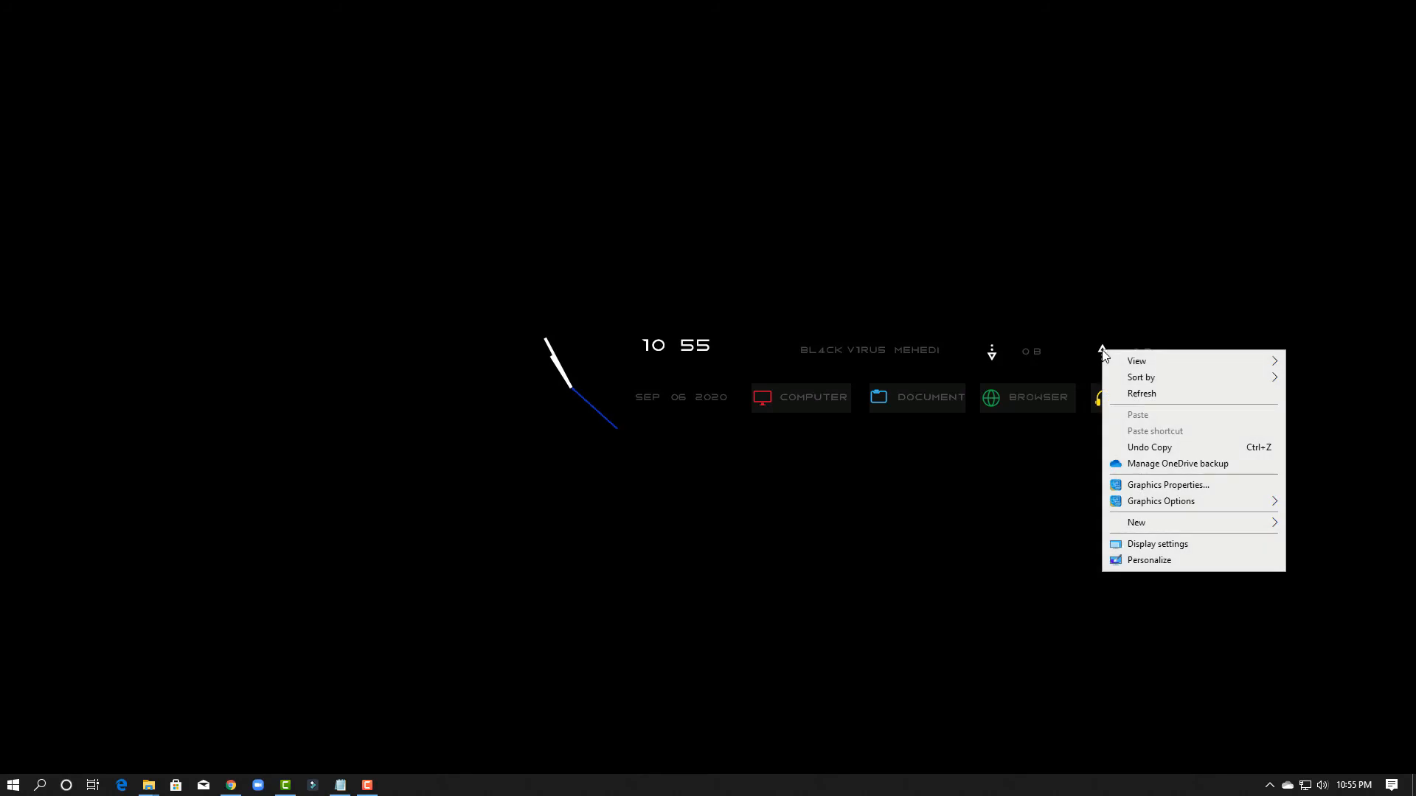
pyautogui.press('Escape')
pyautogui.rightClick(1101, 351)
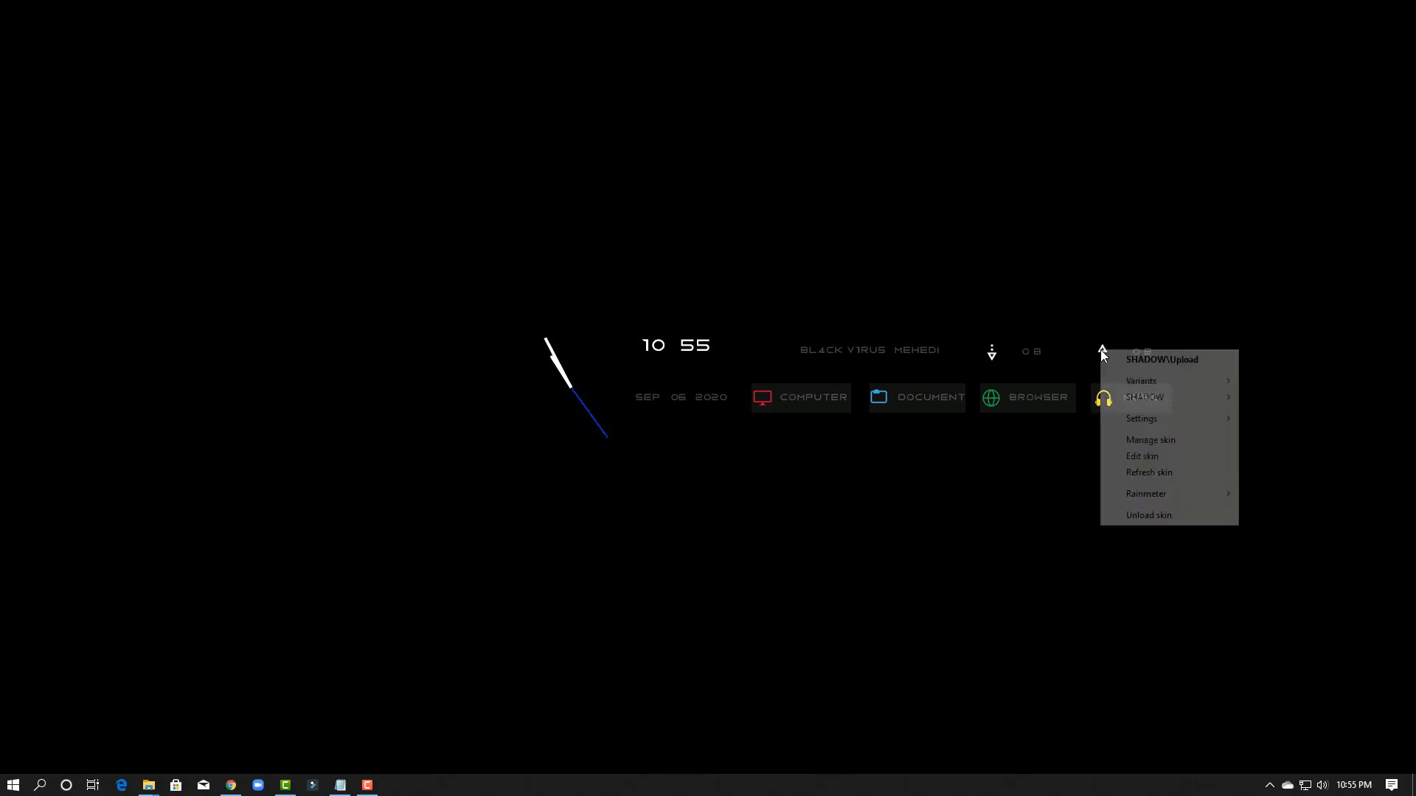
pyautogui.moveTo(1215, 419)
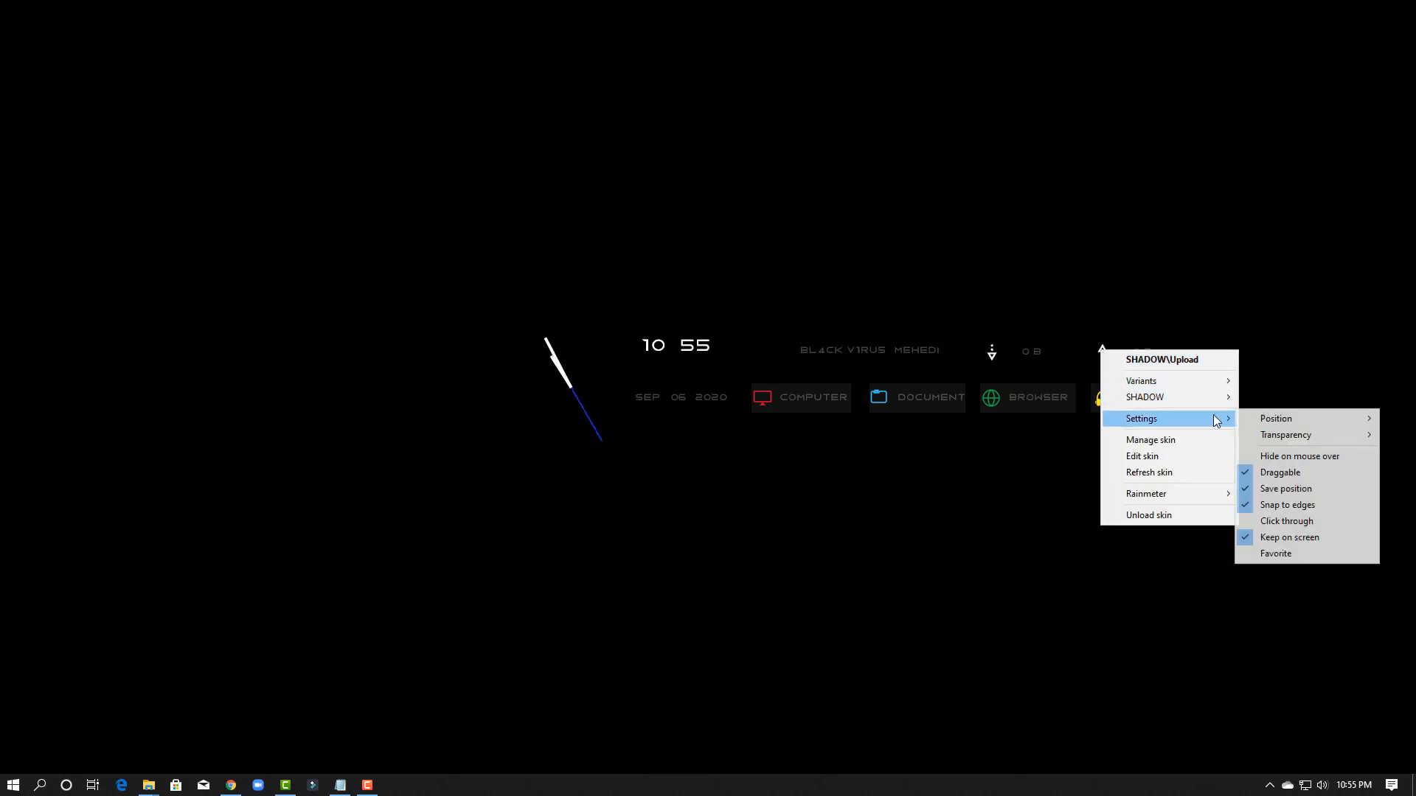
pyautogui.click(1287, 473)
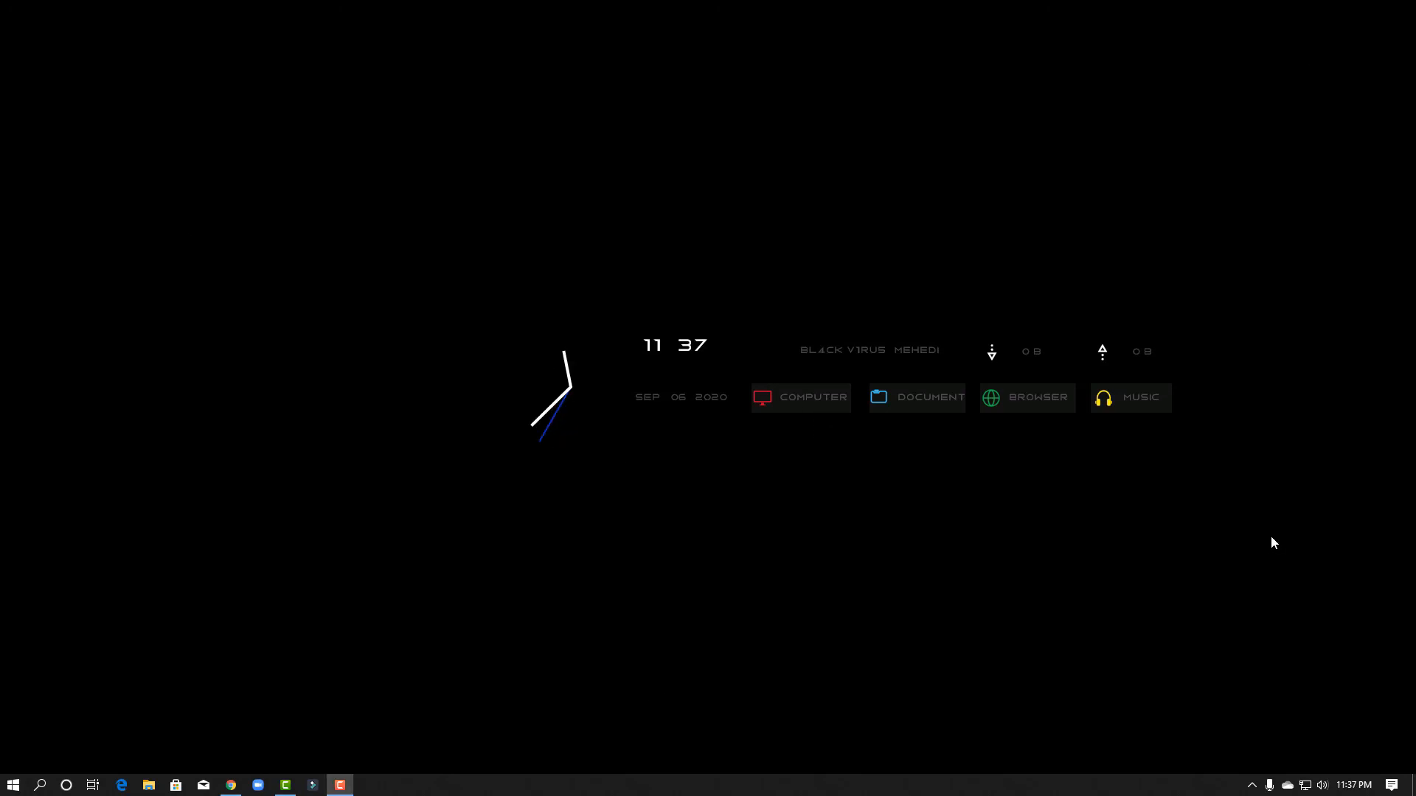
# Test the dock's Computer and Document shortcuts, closing the folder window after each one
pyautogui.click(801, 406)
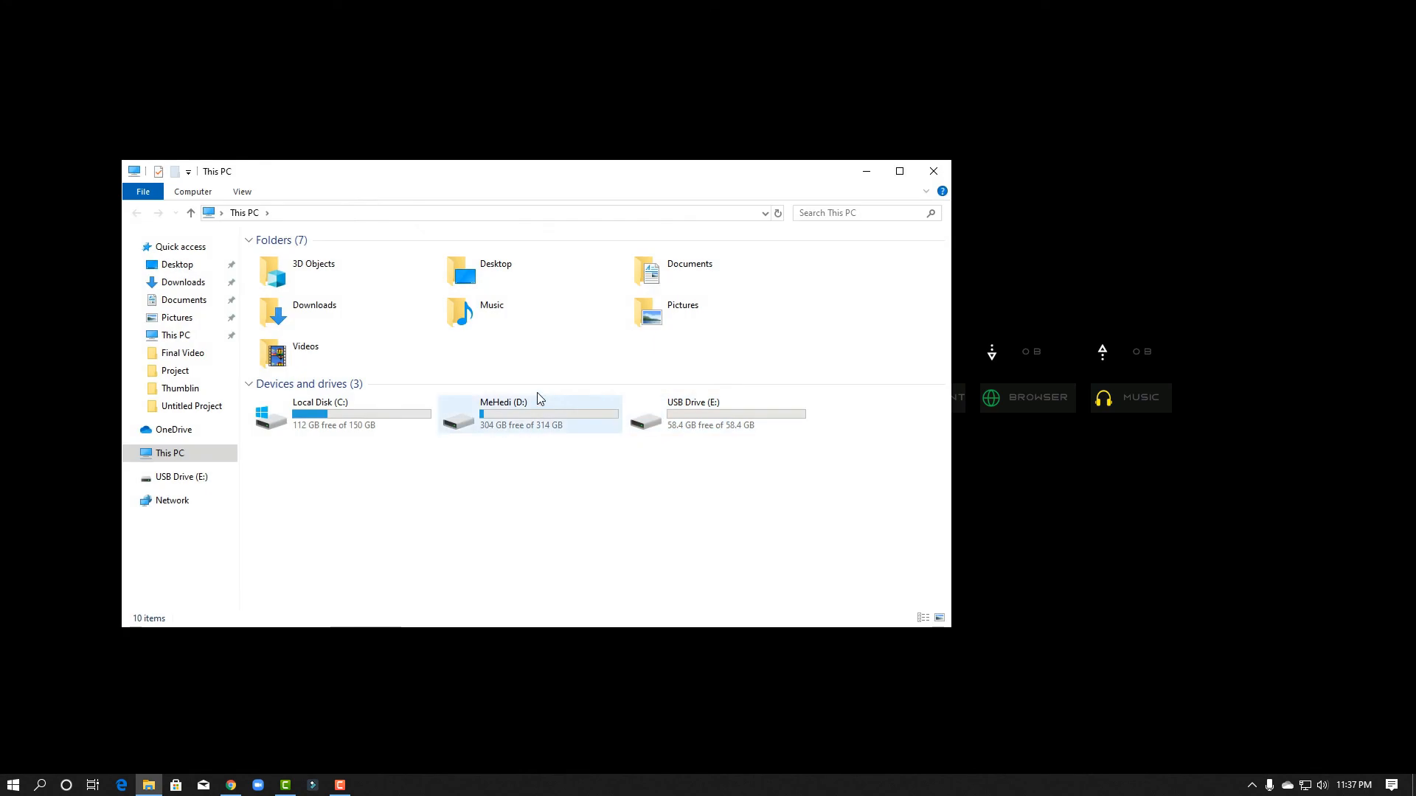
pyautogui.click(933, 171)
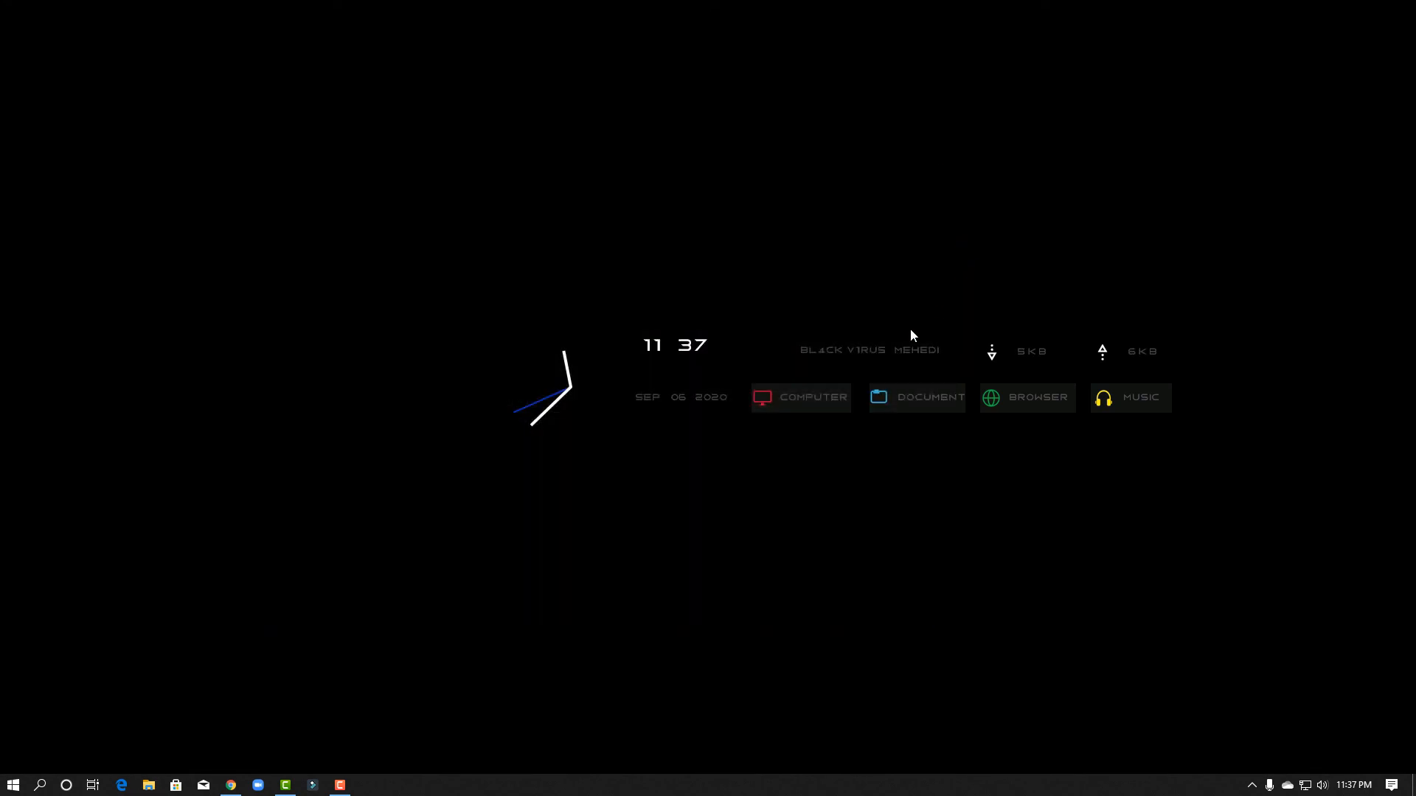
pyautogui.click(927, 405)
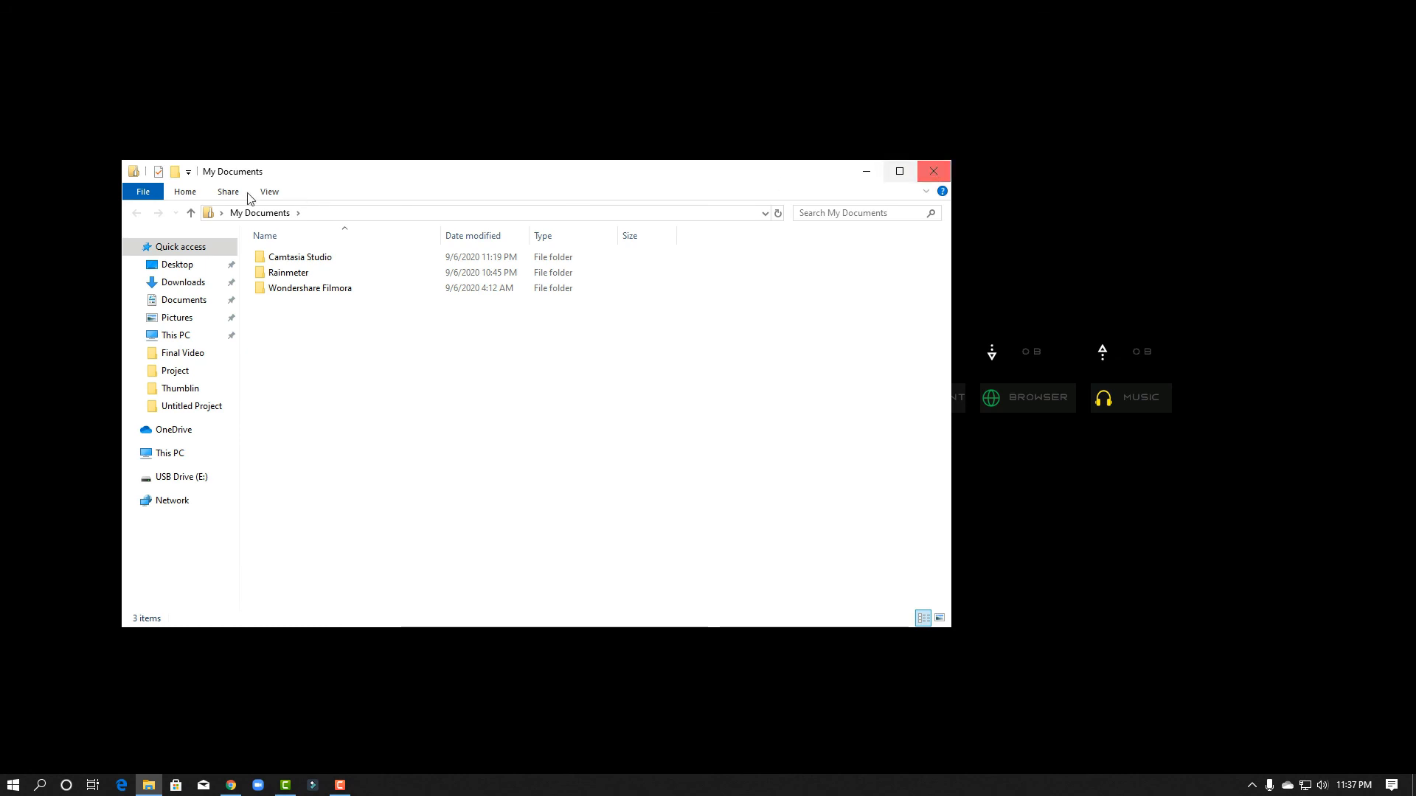
pyautogui.click(933, 171)
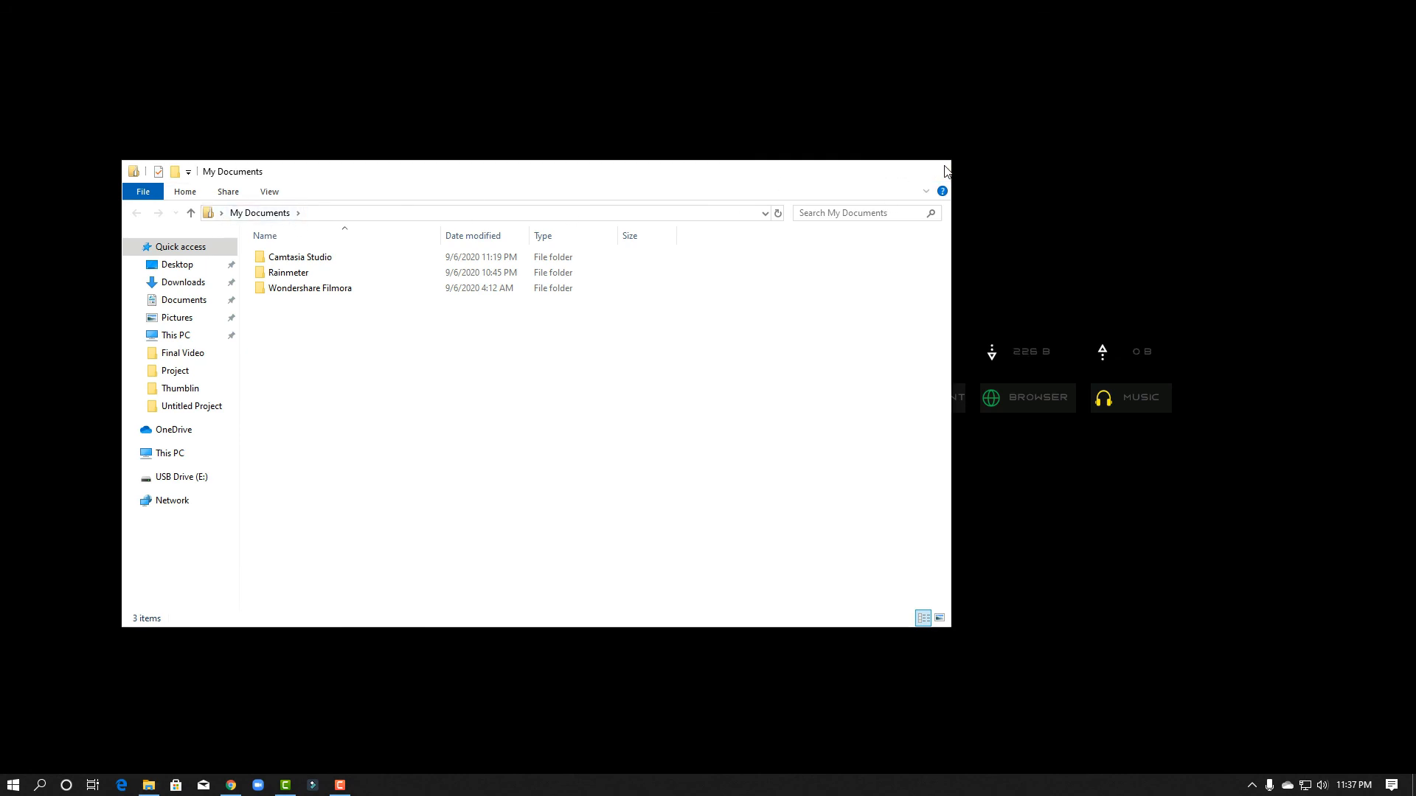
# Test the dock's Browser and Music shortcuts, minimizing the browser and closing the folder window
pyautogui.click(1024, 408)
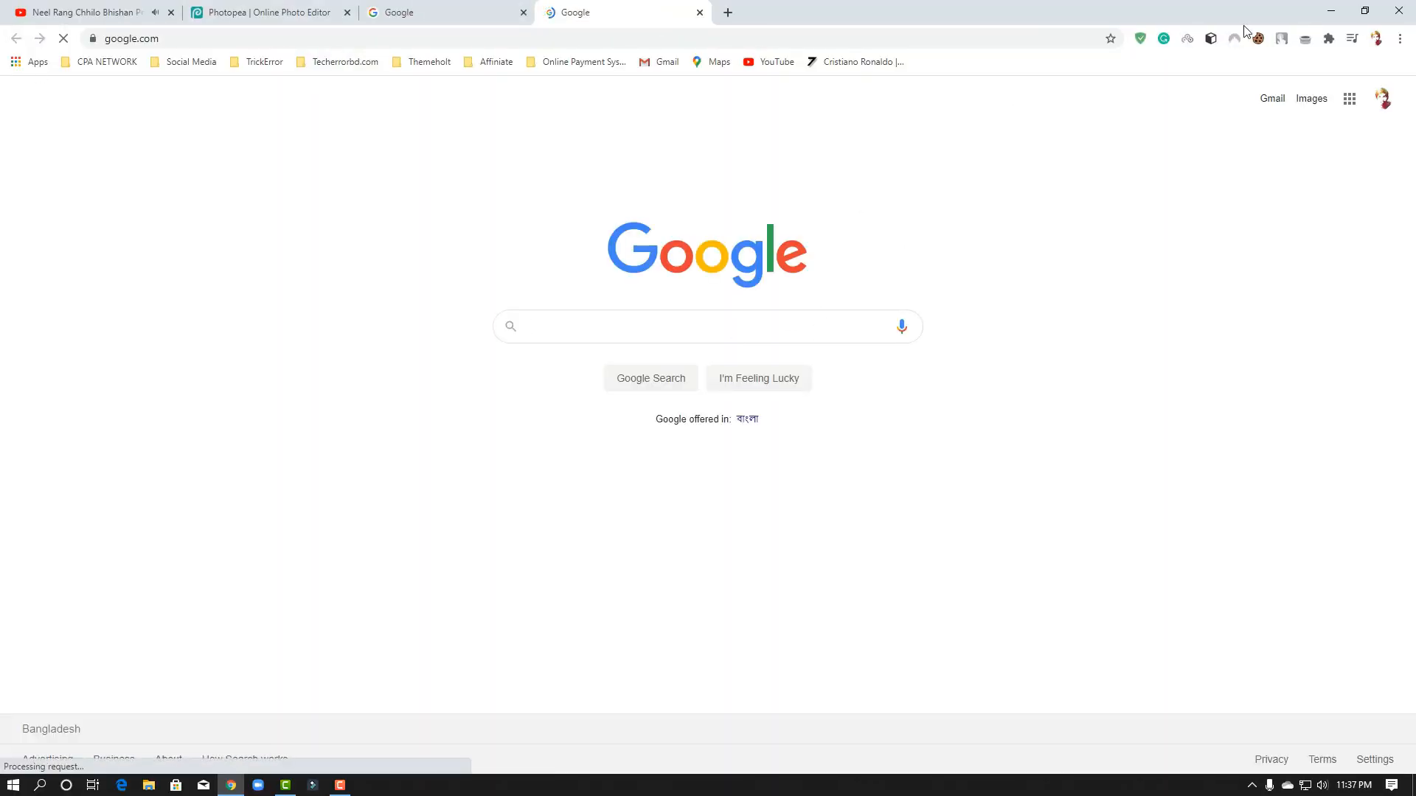
pyautogui.click(1331, 11)
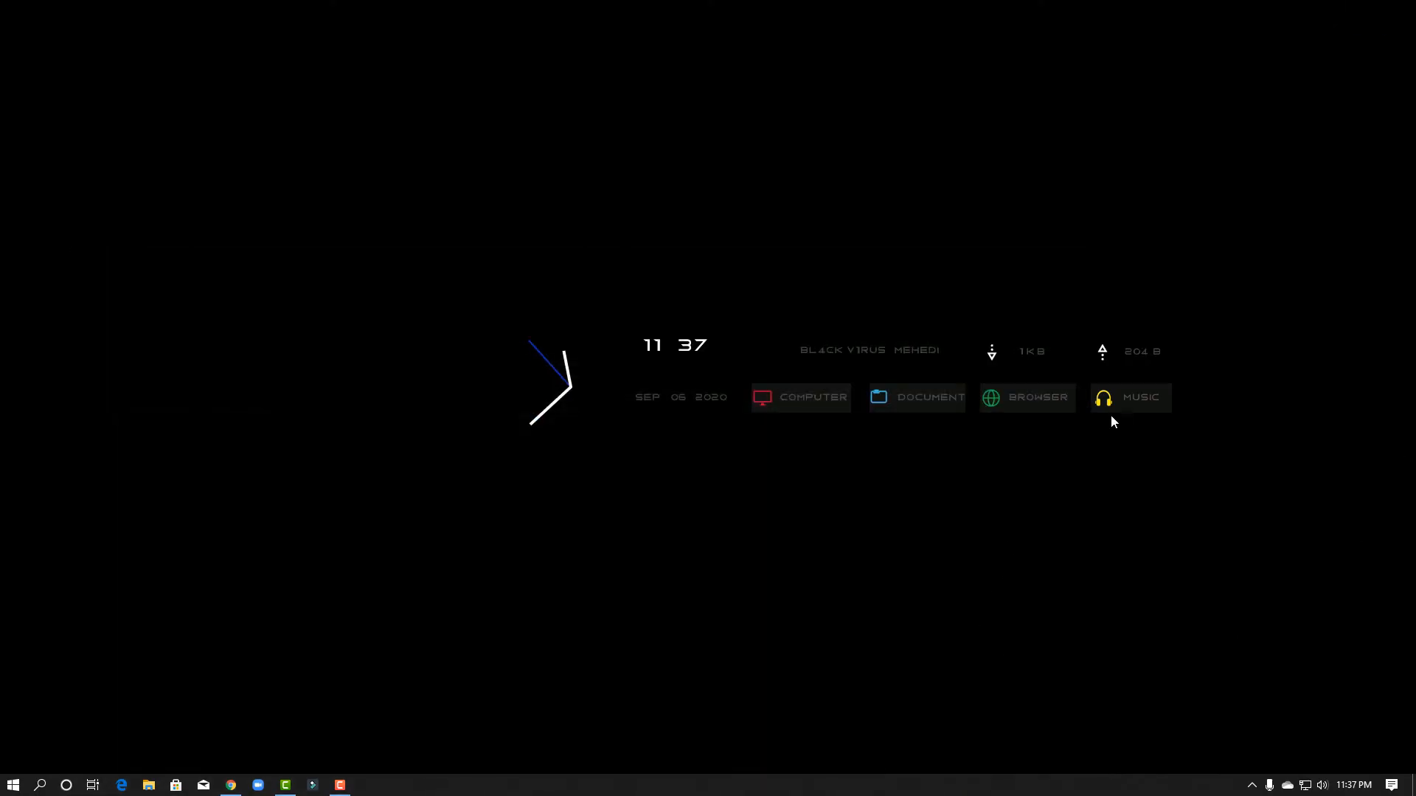
pyautogui.click(1131, 410)
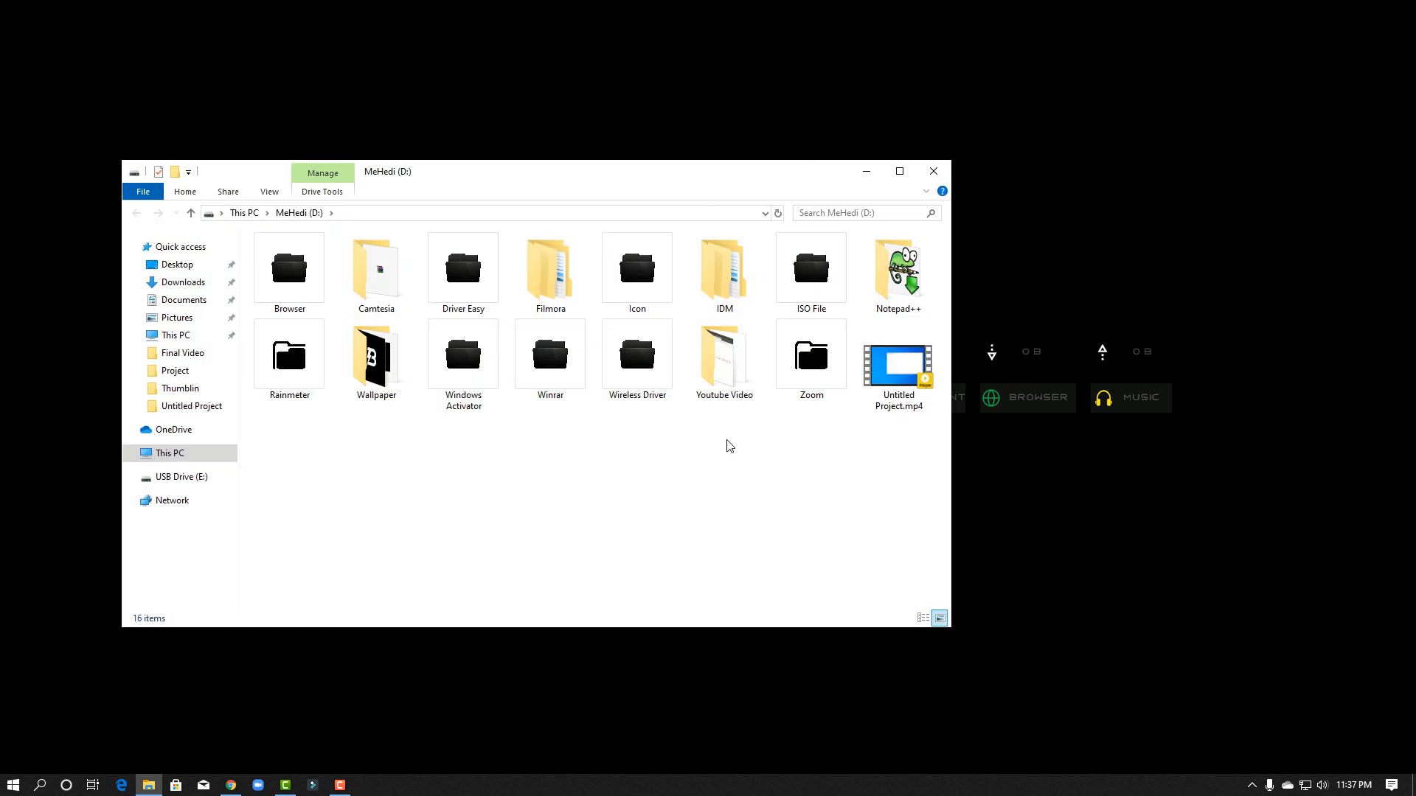
pyautogui.click(933, 170)
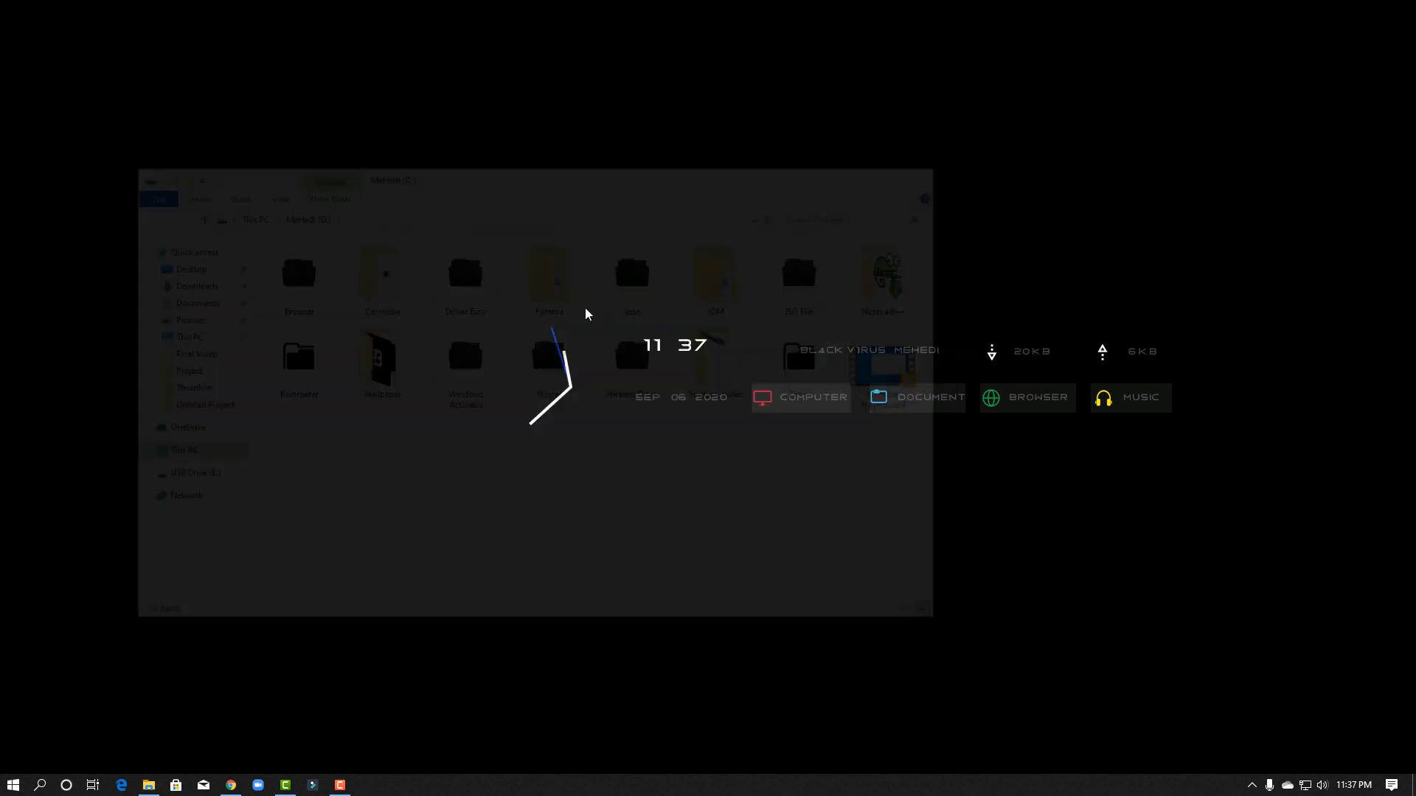